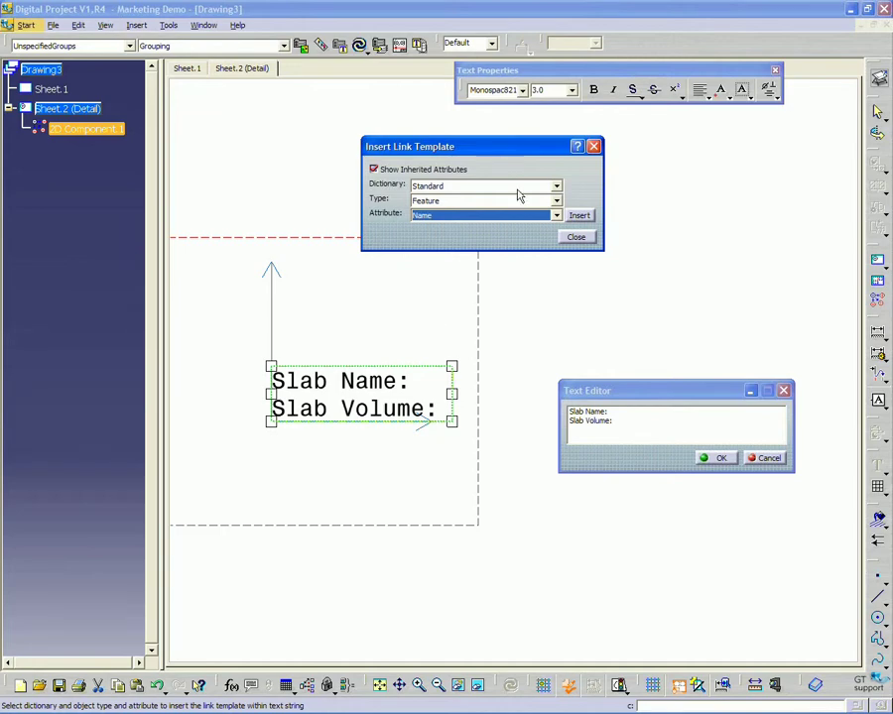
# Insert the Standard Feature Name link after 'Slab Name:' on the tag's first line
pyautogui.moveTo(526, 148); pyautogui.dragTo(534, 154)
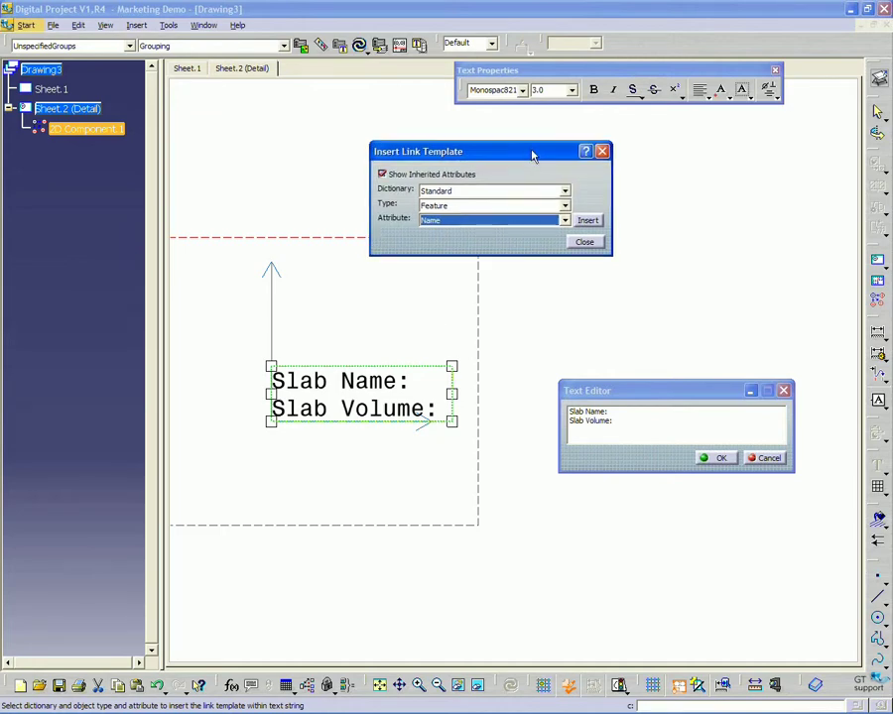
pyautogui.click(589, 222)
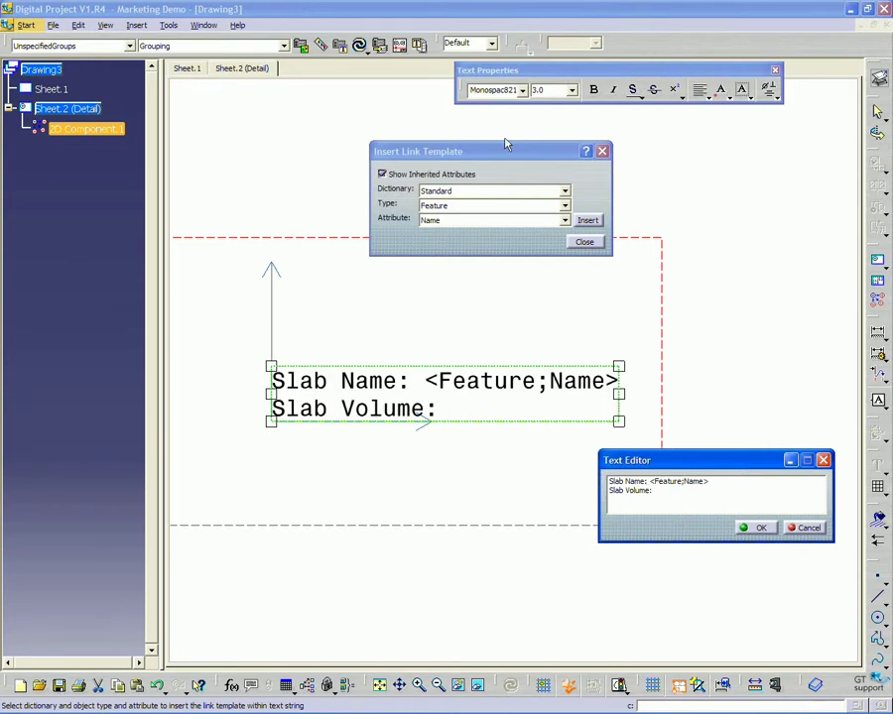
pyautogui.moveTo(504, 150); pyautogui.dragTo(504, 143)
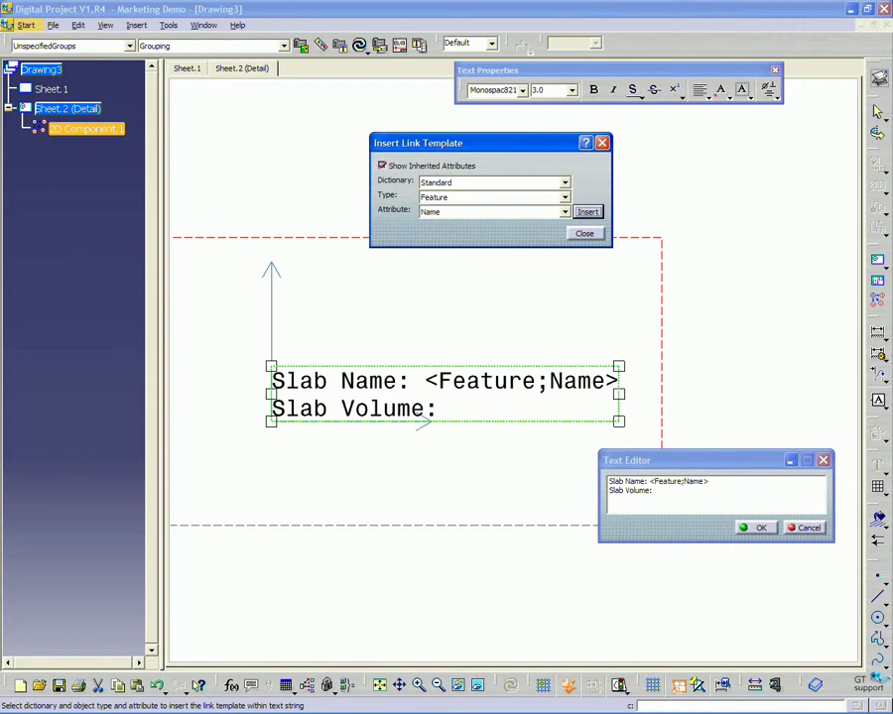
pyautogui.moveTo(557, 147); pyautogui.dragTo(558, 171)
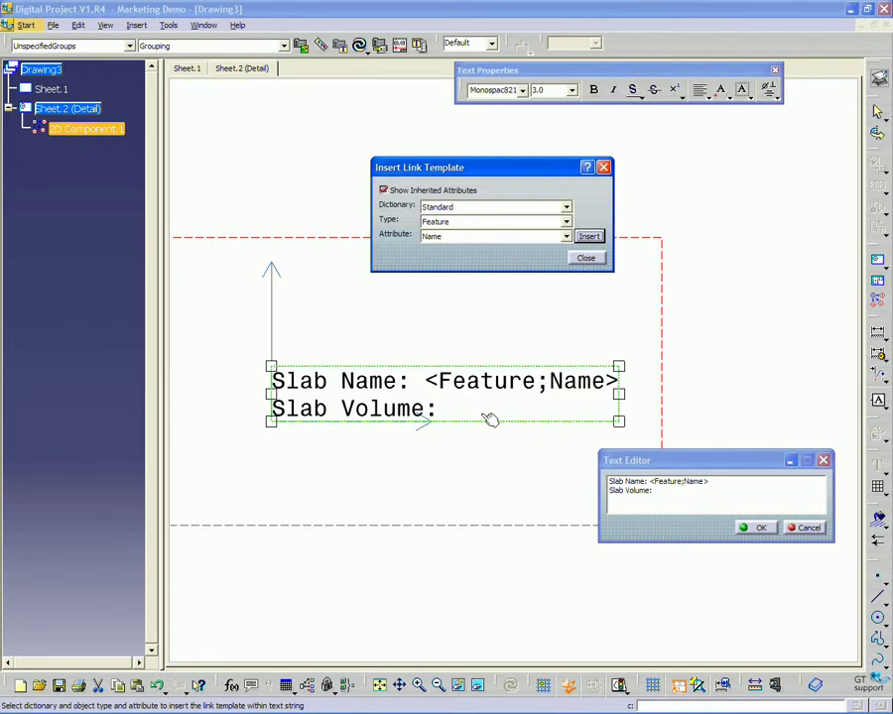
pyautogui.moveTo(615, 461); pyautogui.dragTo(599, 439)
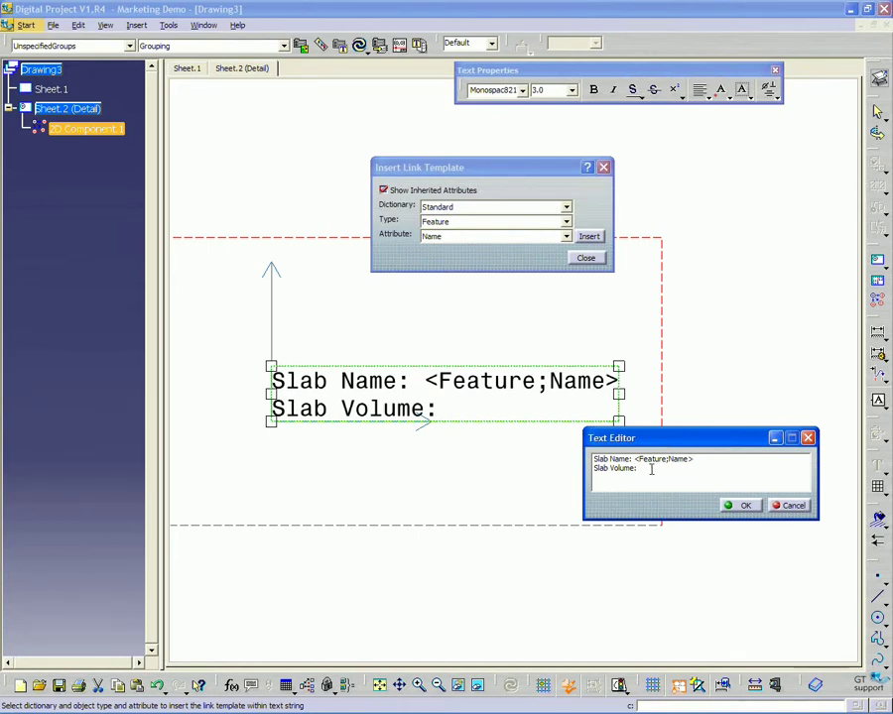
pyautogui.moveTo(652, 439); pyautogui.dragTo(660, 460)
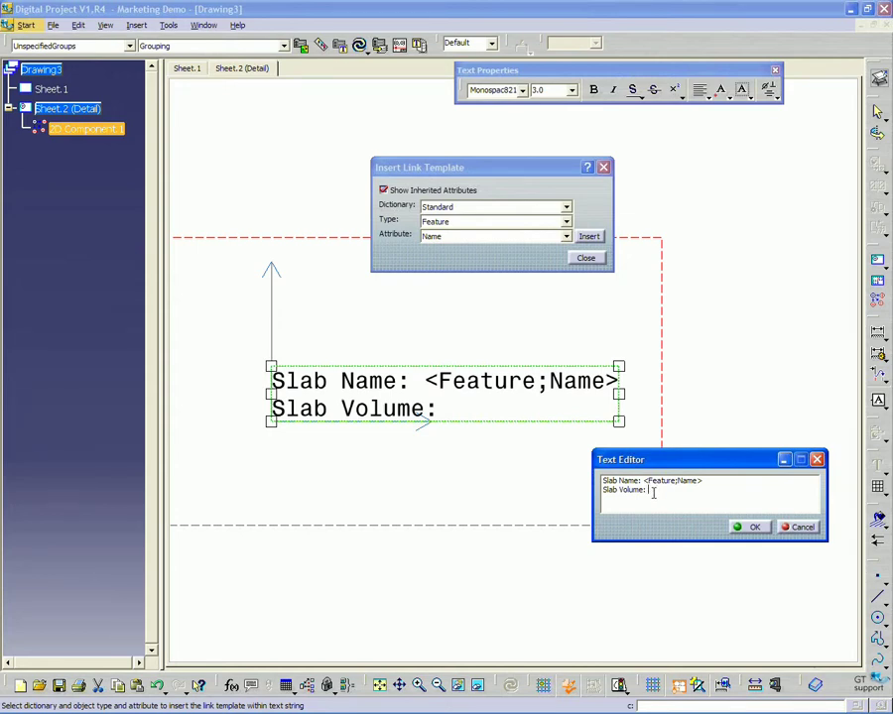
pyautogui.click(473, 410)
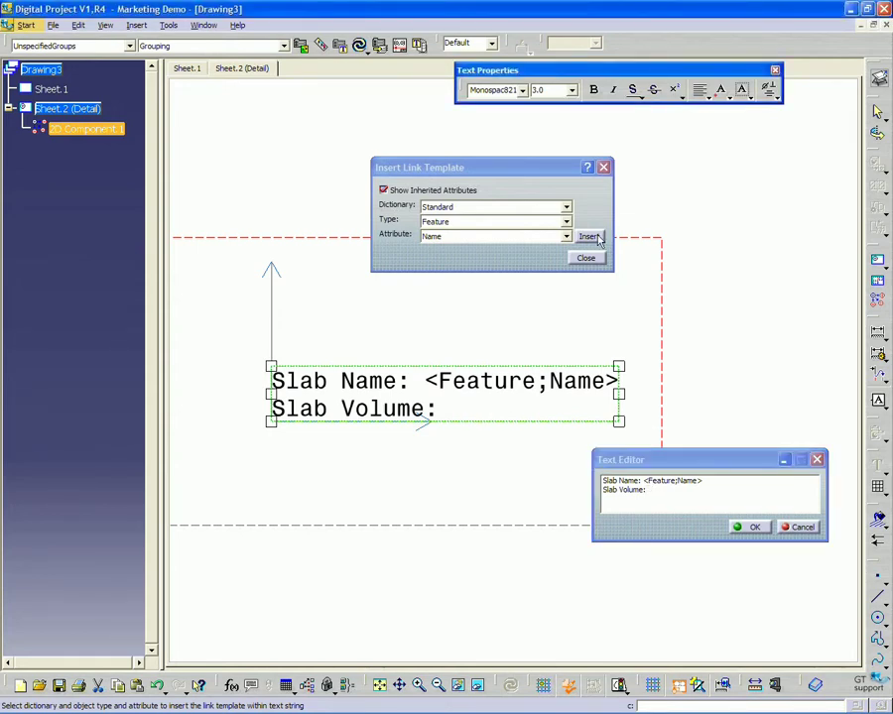
pyautogui.moveTo(580, 170); pyautogui.dragTo(592, 153)
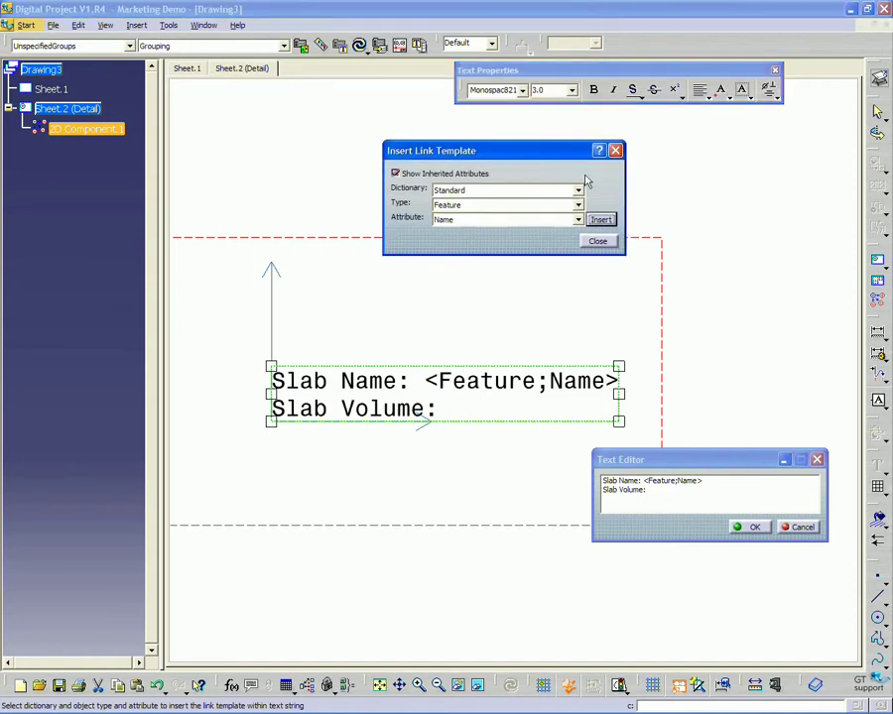
pyautogui.moveTo(516, 151); pyautogui.dragTo(508, 155)
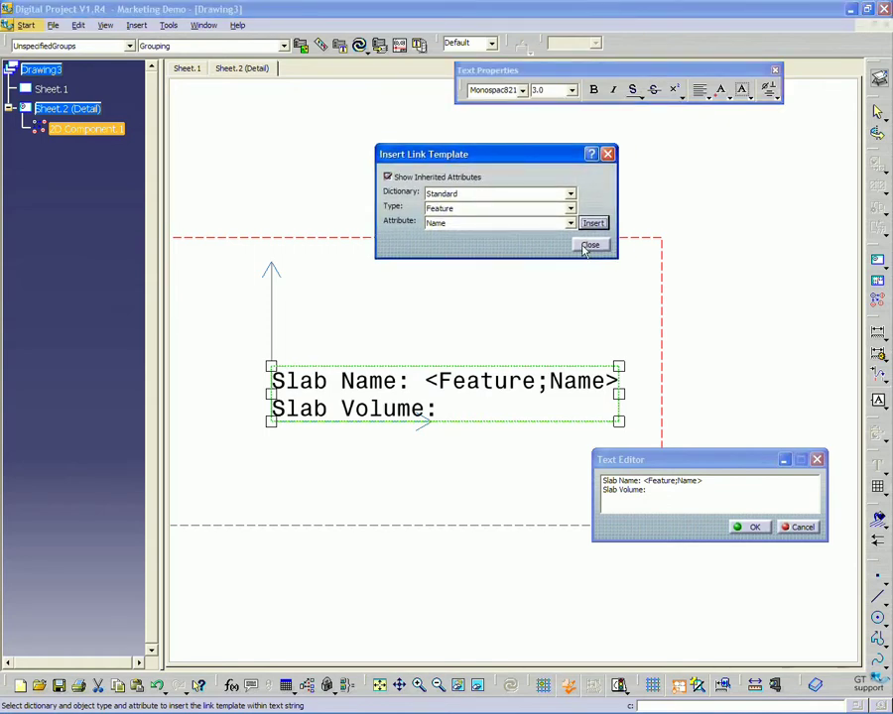
# Open a new link template for the volume line and choose the IfcQuantities dictionary
pyautogui.click(589, 245)
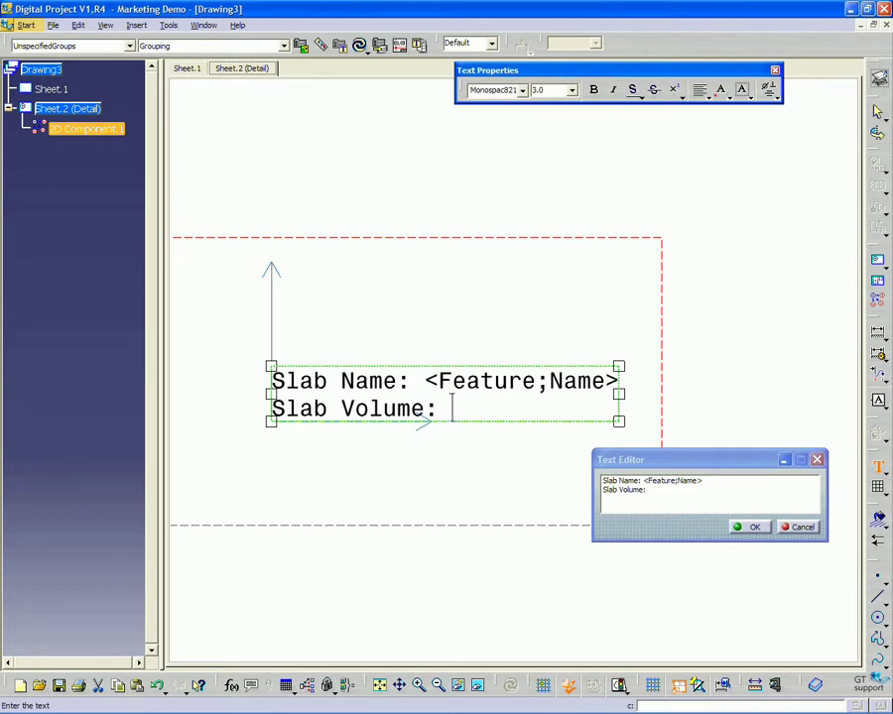
pyautogui.rightClick(453, 405)
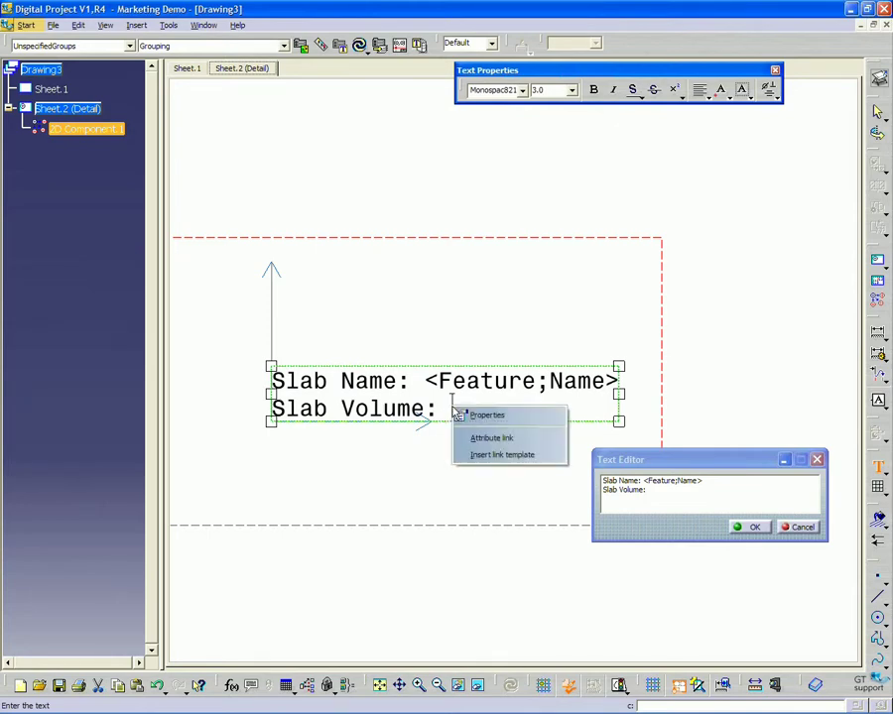
pyautogui.click(498, 455)
pyautogui.moveTo(493, 153); pyautogui.dragTo(527, 144)
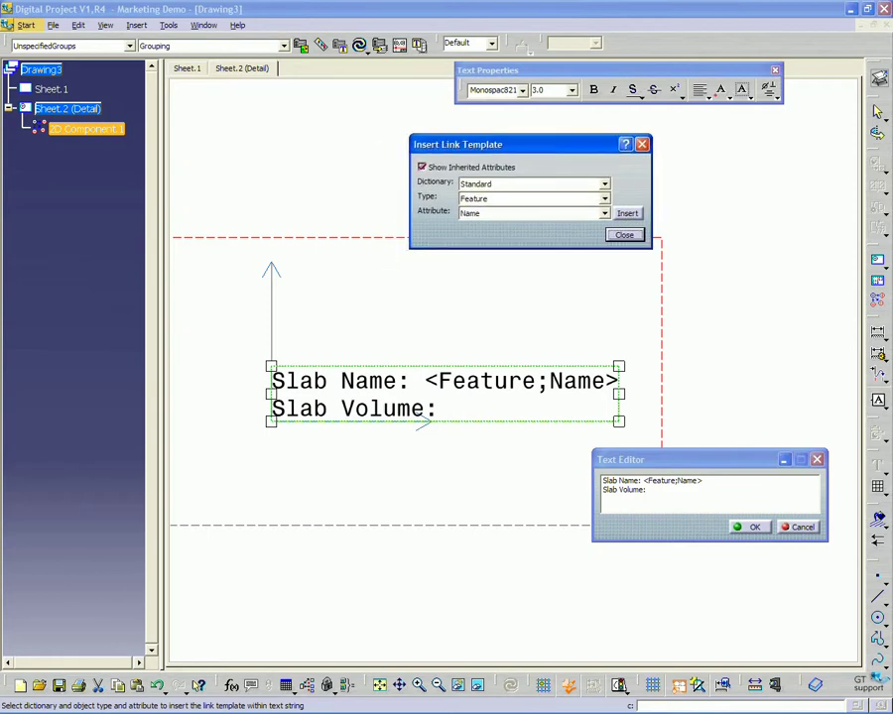
pyautogui.click(536, 189)
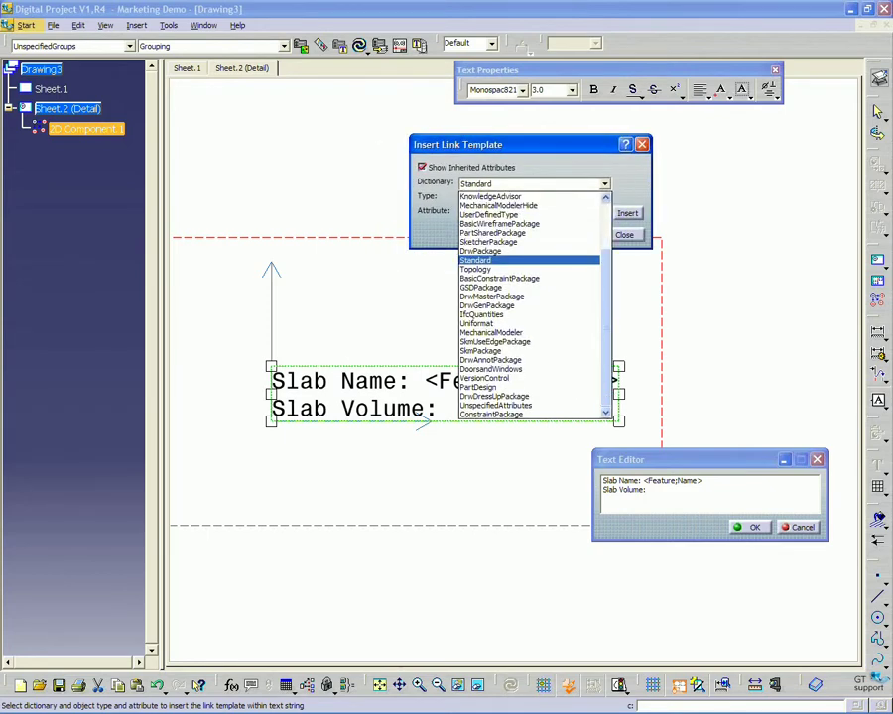
pyautogui.click(572, 315)
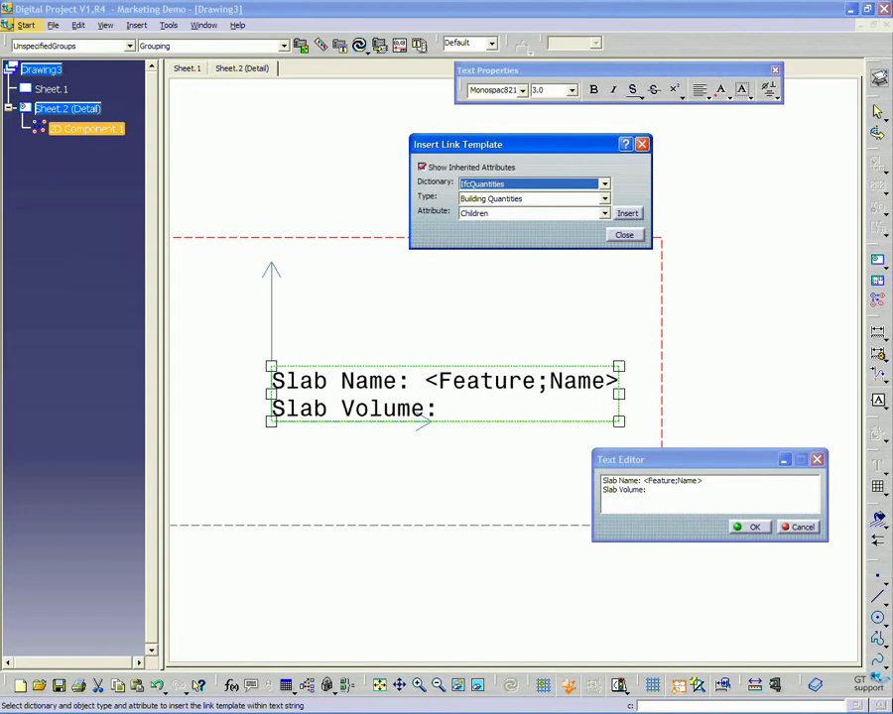
# Insert the Slab Quantities NetVolume link after 'Slab Volume:' and close the template window
pyautogui.click(527, 199)
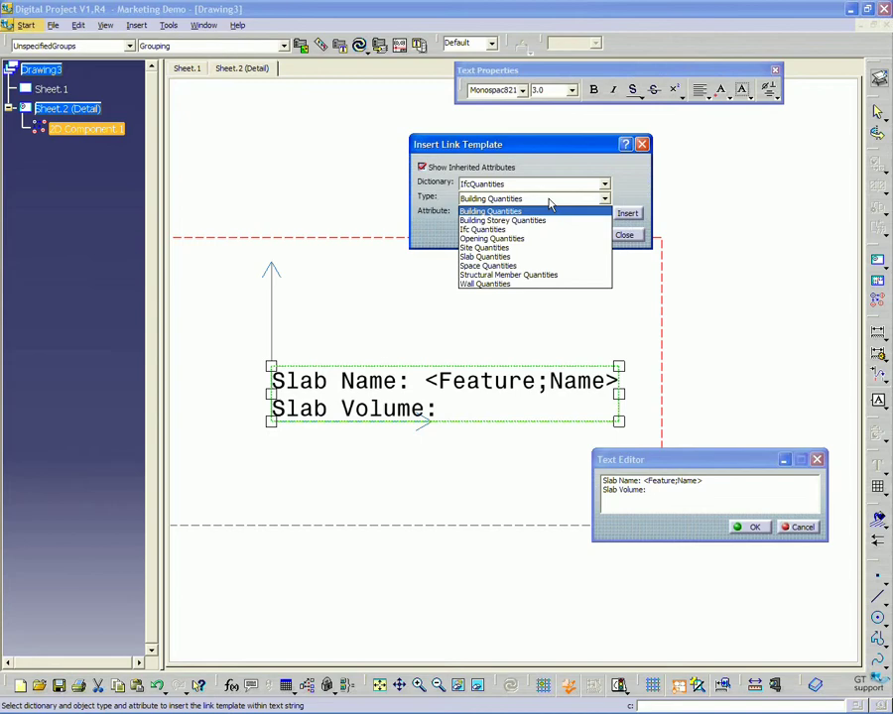
pyautogui.click(533, 258)
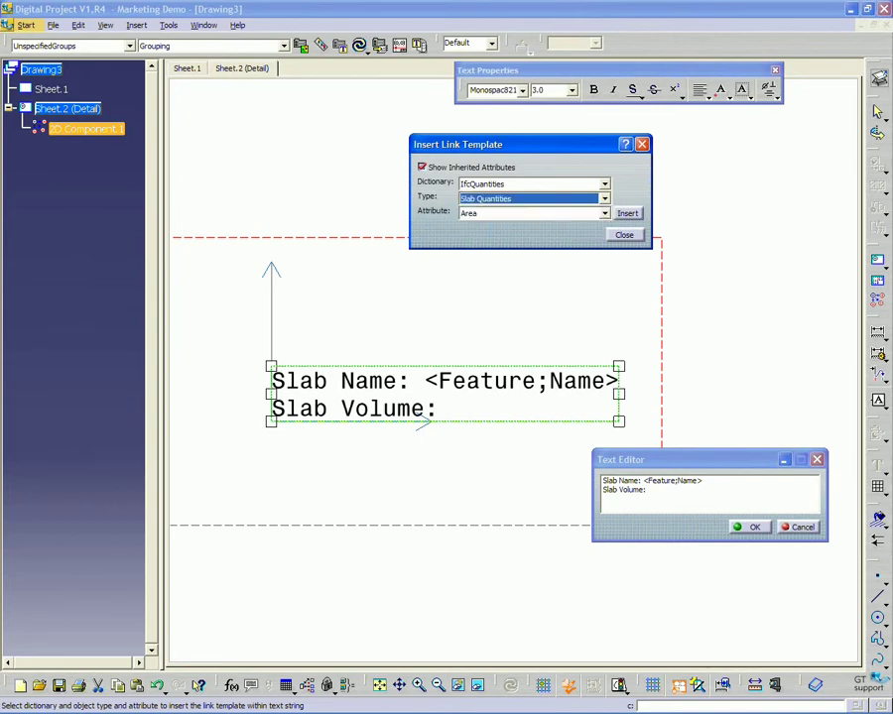
pyautogui.click(534, 214)
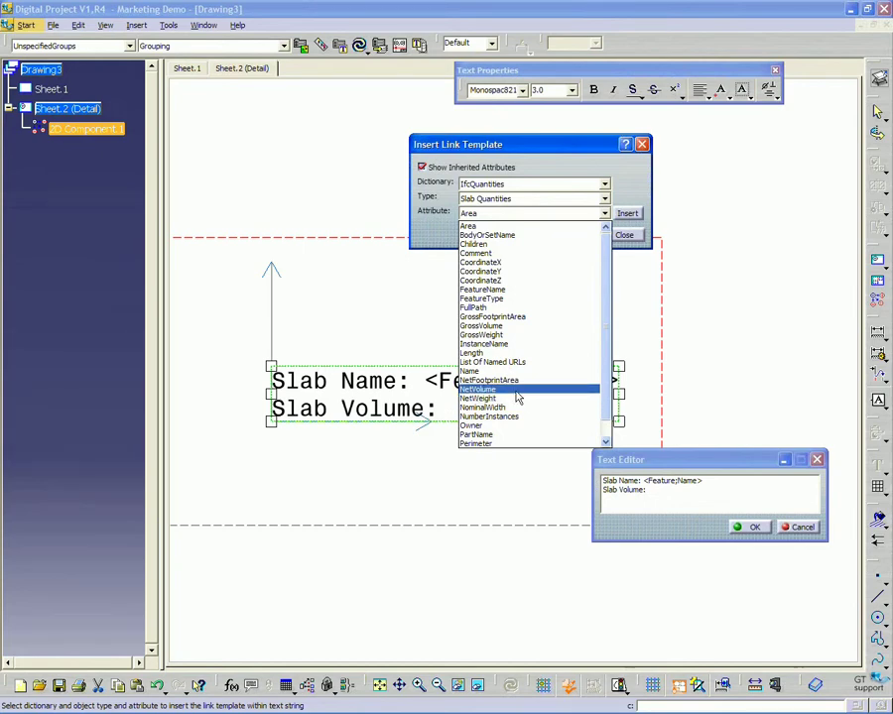
pyautogui.click(515, 390)
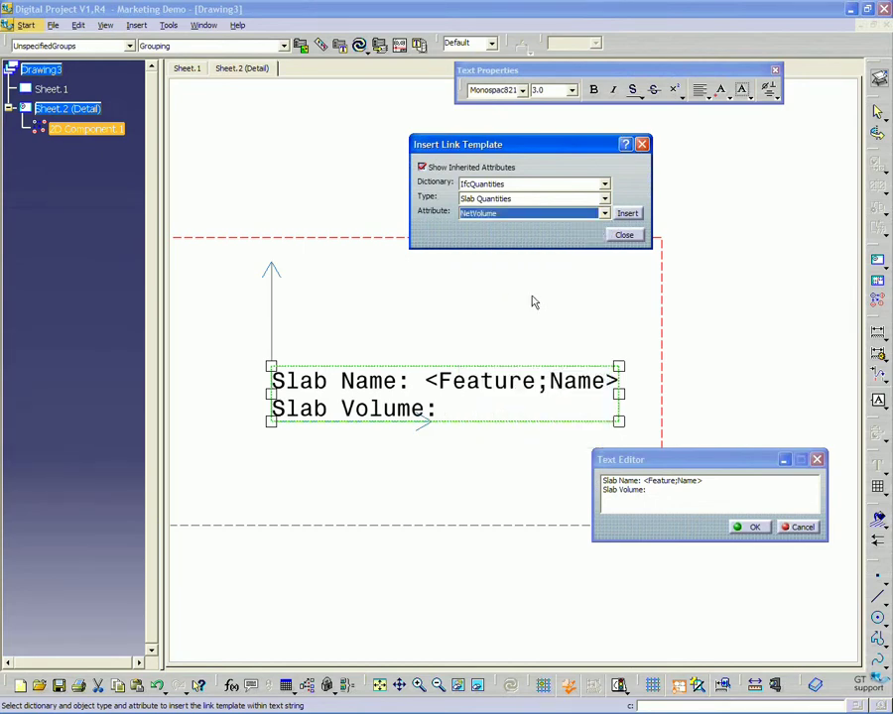
pyautogui.moveTo(546, 156); pyautogui.dragTo(543, 184)
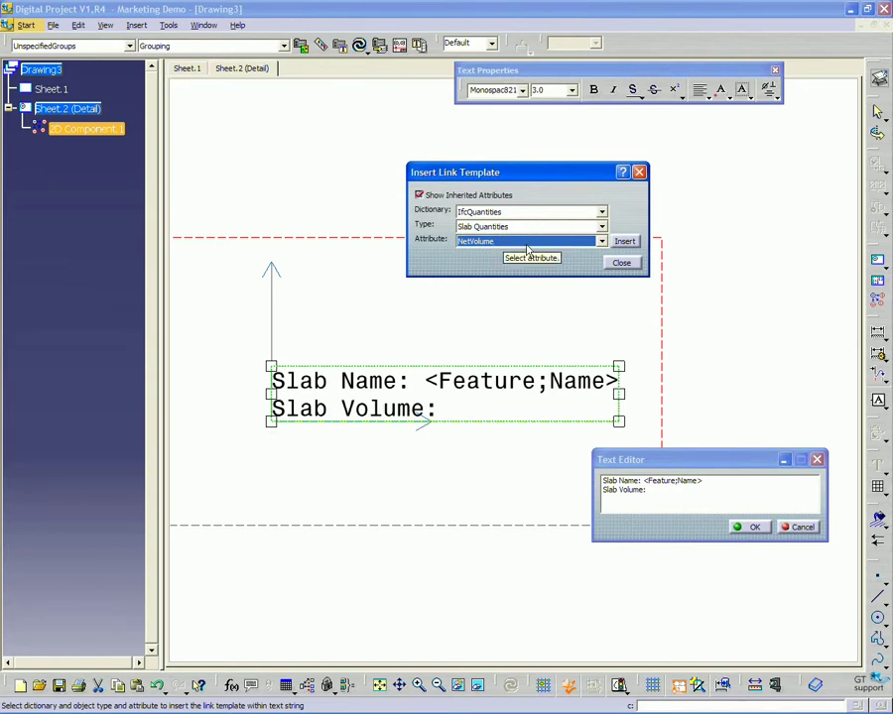
pyautogui.click(623, 243)
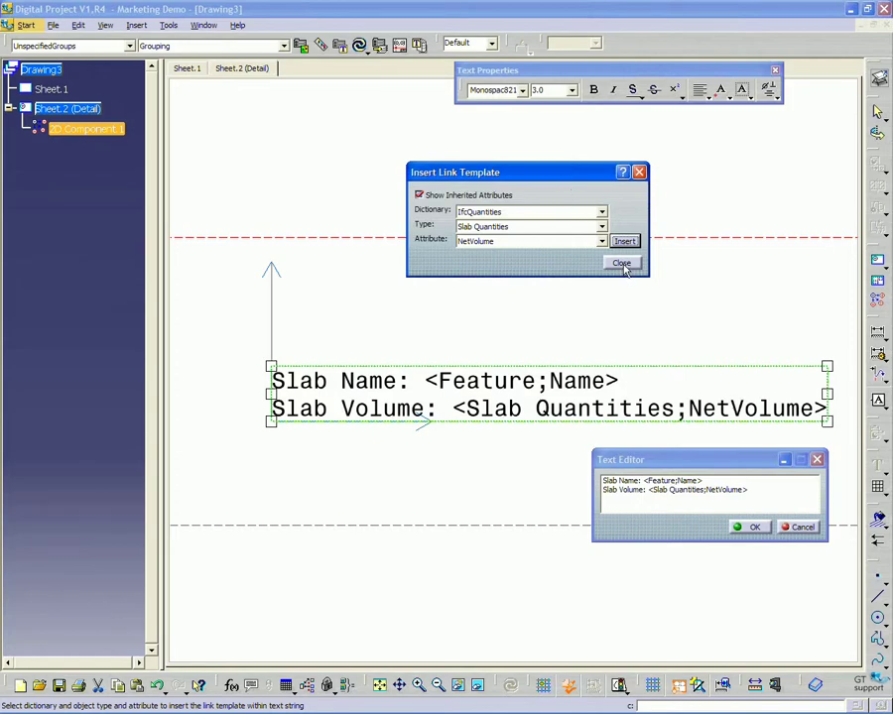
pyautogui.click(622, 263)
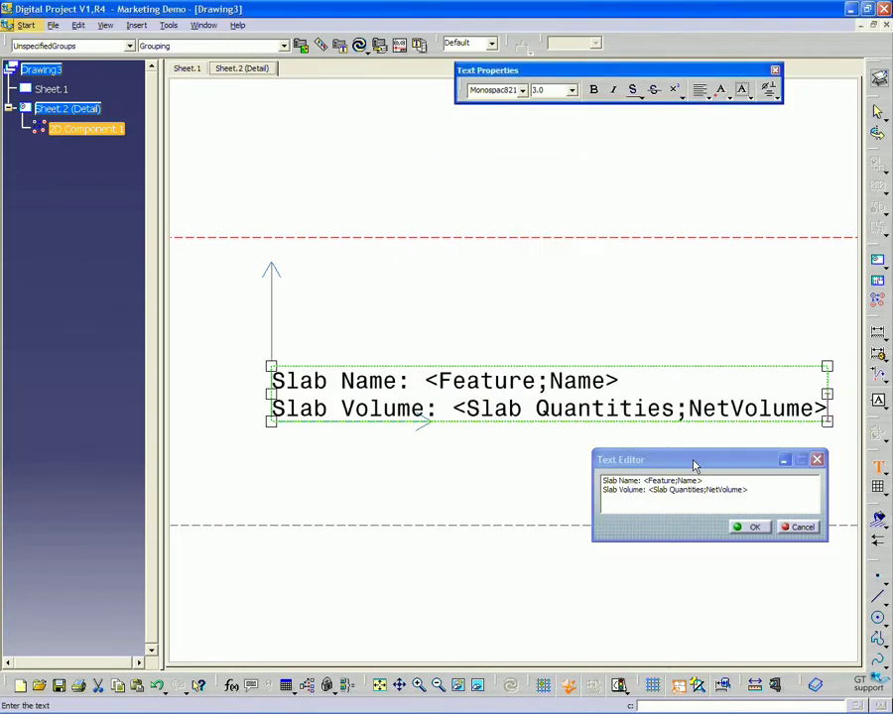
# Confirm the two-line linked tag text on Sheet.2 and check it by selecting and deselecting
pyautogui.moveTo(694, 466); pyautogui.dragTo(502, 456)
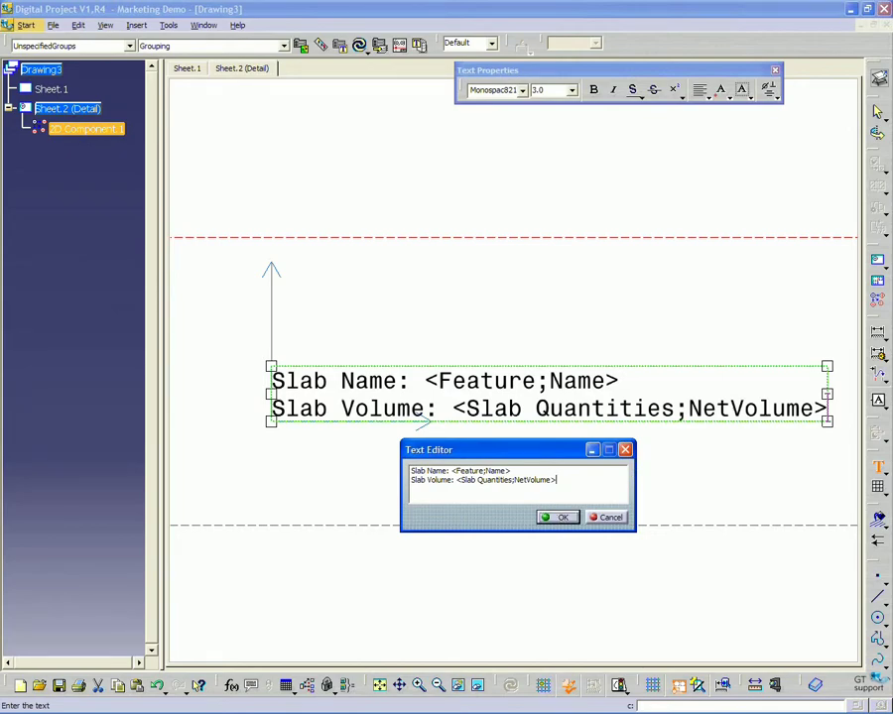
pyautogui.click(562, 518)
pyautogui.scroll(-3, 450, 504)
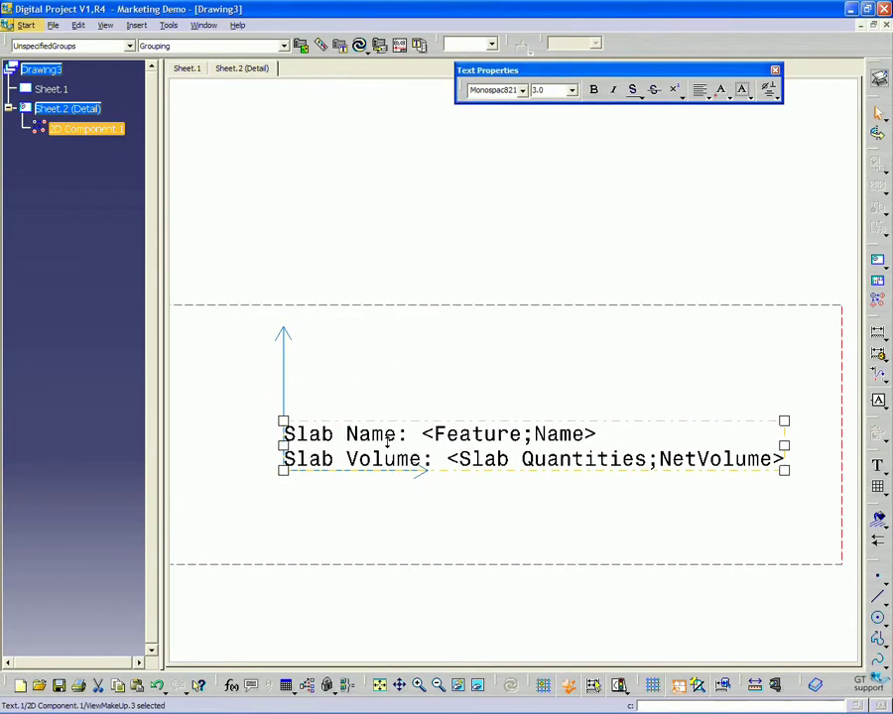
pyautogui.moveTo(451, 504); pyautogui.dragTo(461, 450, button='middle')
pyautogui.scroll(2, 444, 446)
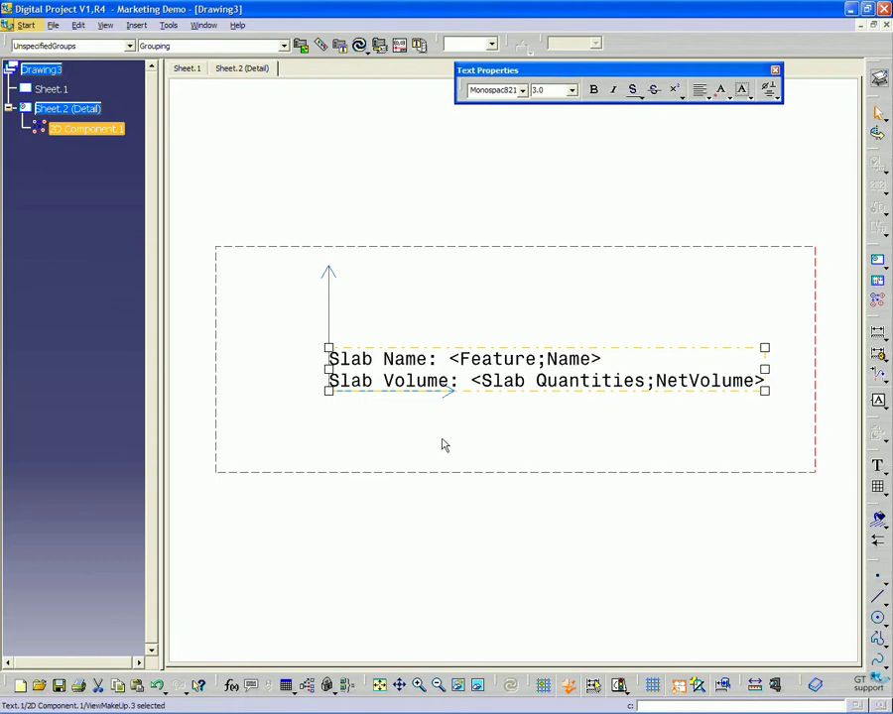
pyautogui.click(450, 213)
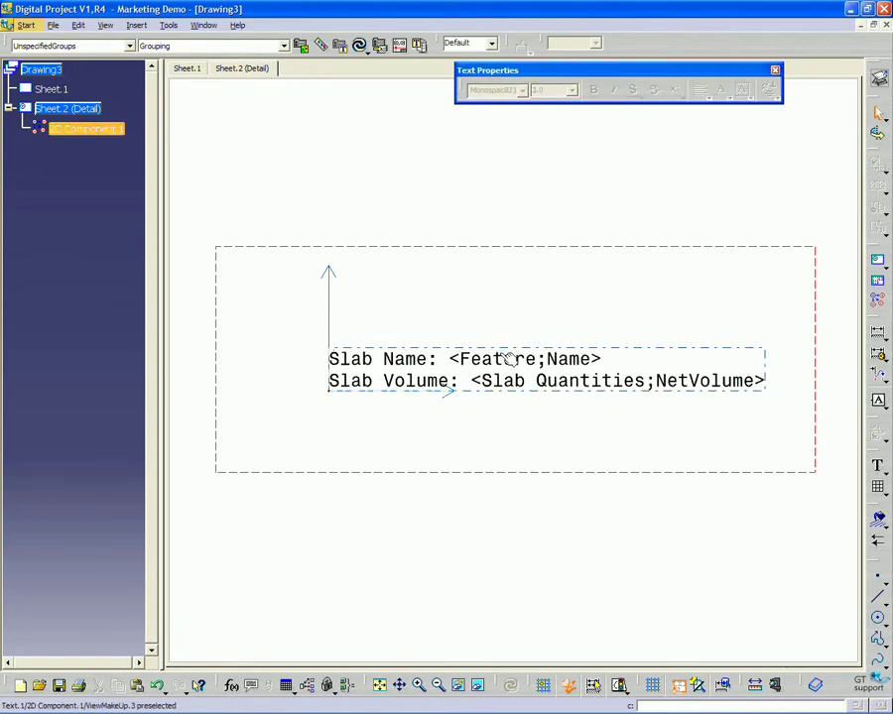
pyautogui.click(509, 359)
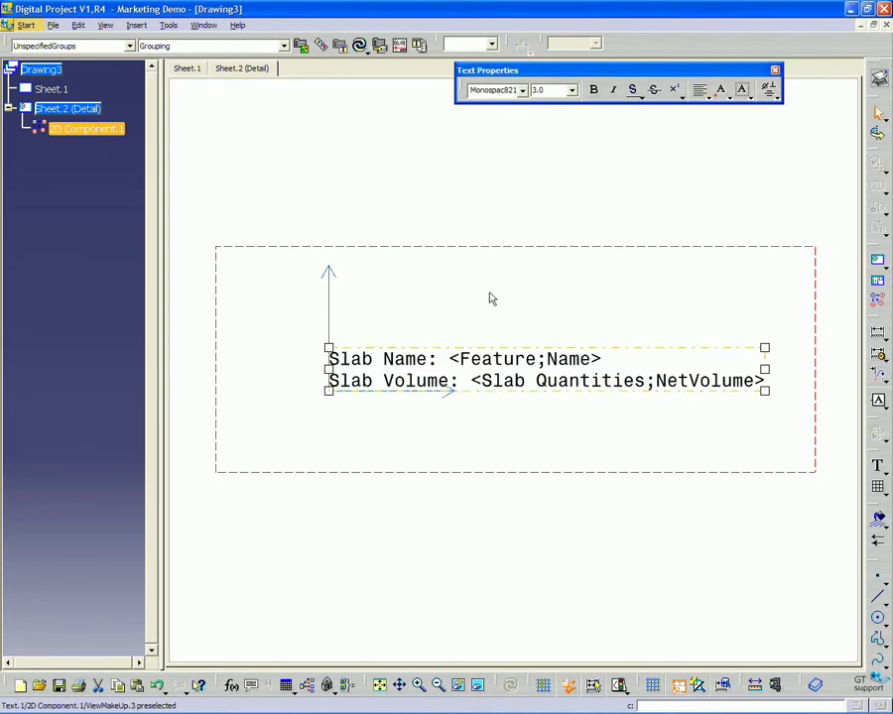
pyautogui.click(496, 254)
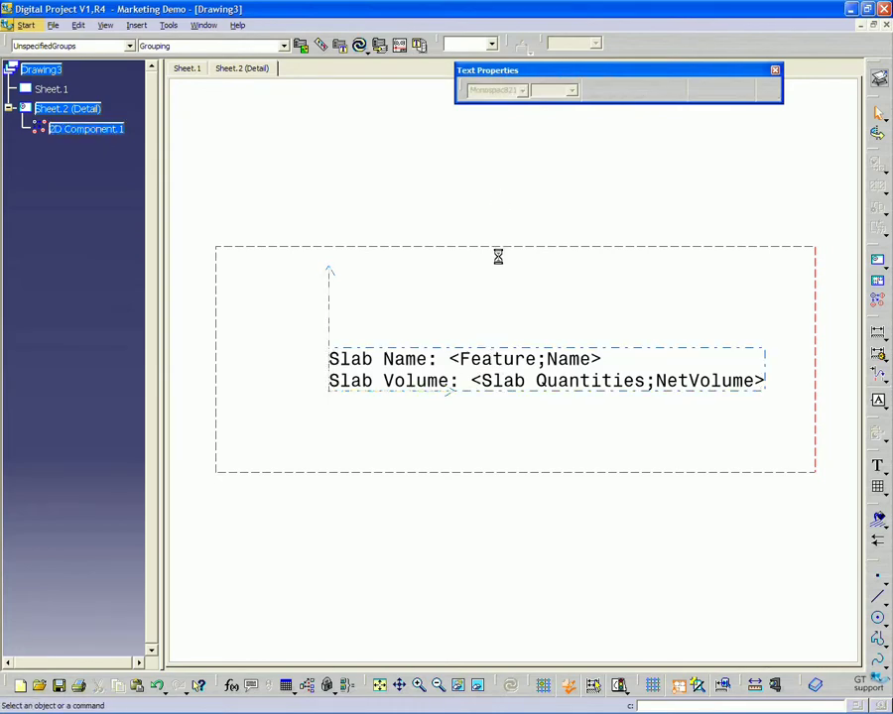
# Set the slab tag as modifiable in instance and deselect it
pyautogui.rightClick(501, 354)
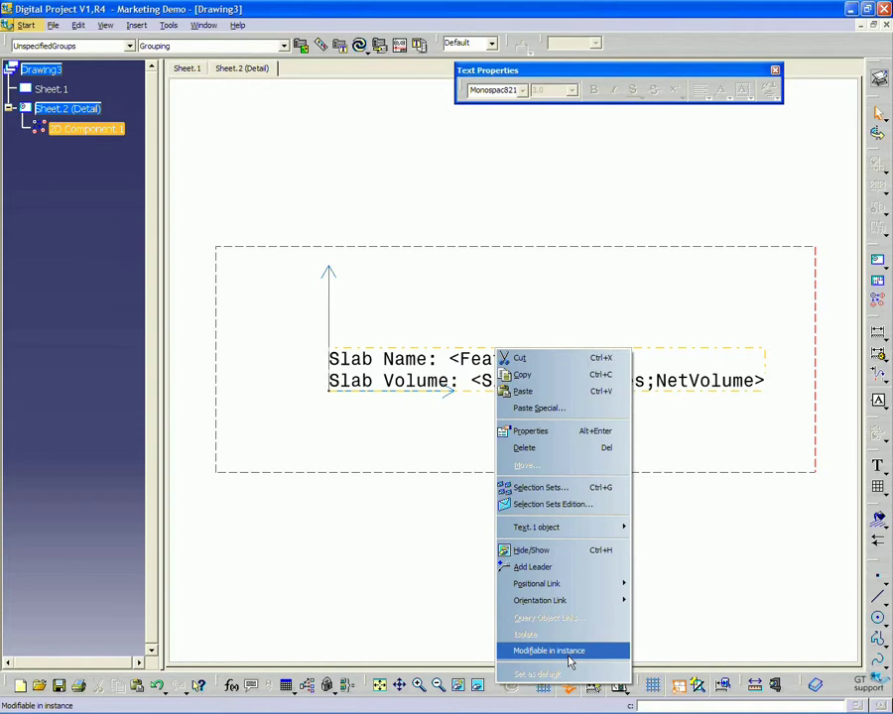
pyautogui.click(568, 651)
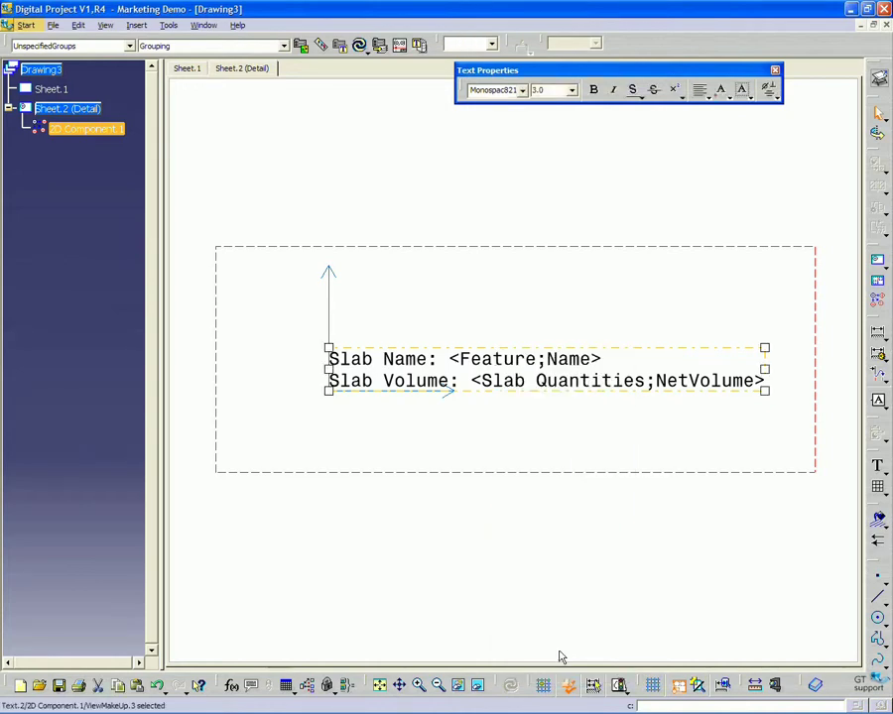
pyautogui.click(579, 420)
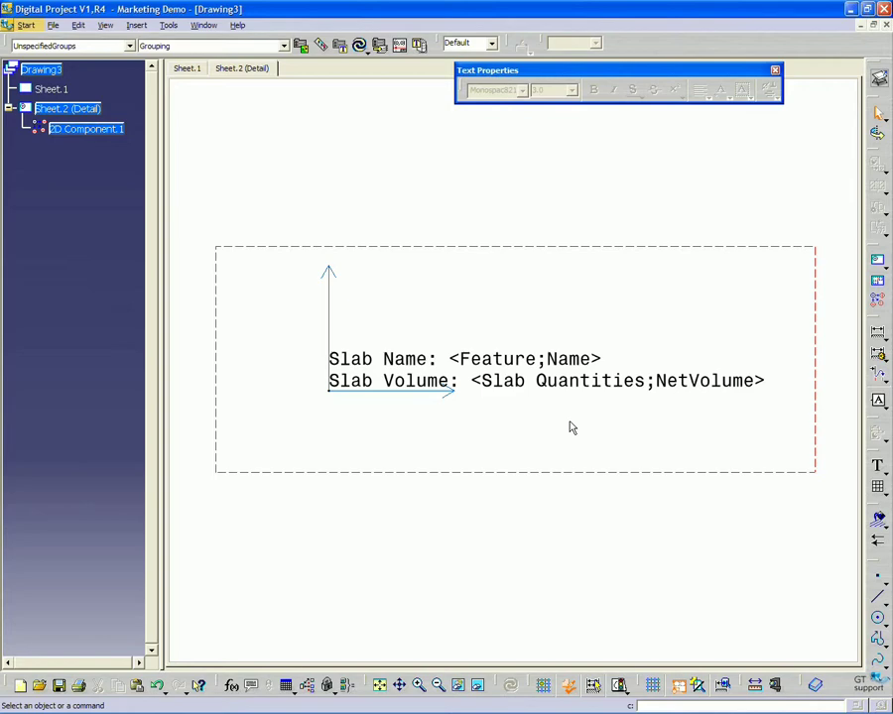
# Save the drawing as 'My 2D Annotations'
pyautogui.click(53, 26)
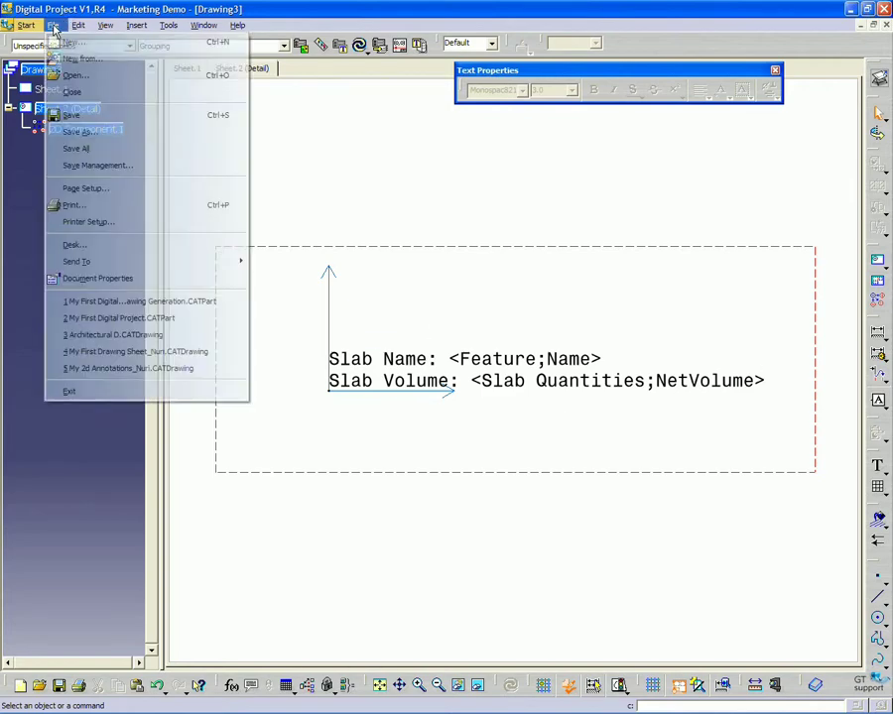
pyautogui.click(79, 116)
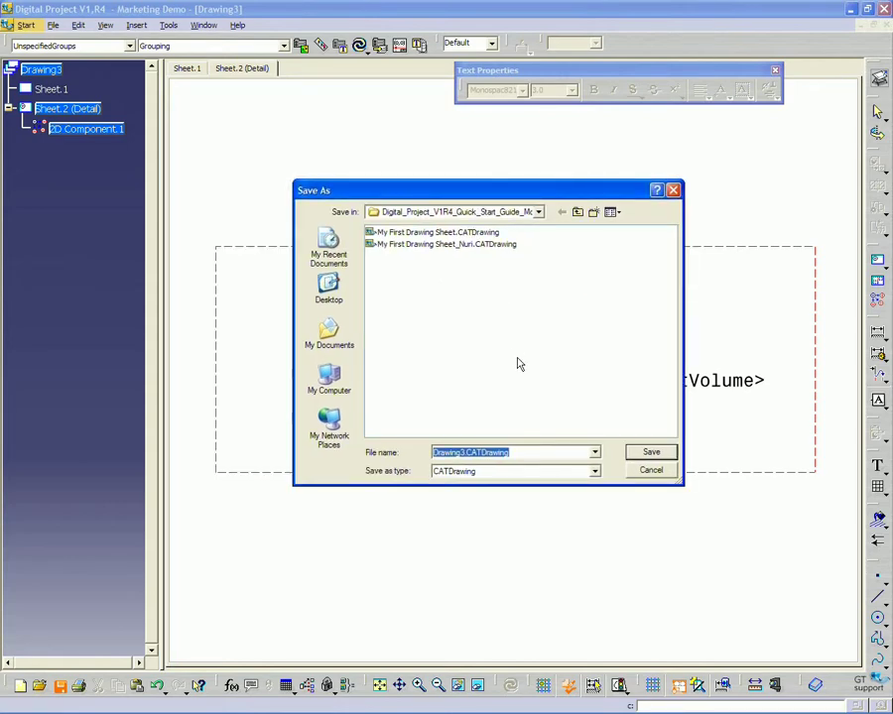
pyautogui.write('My ')
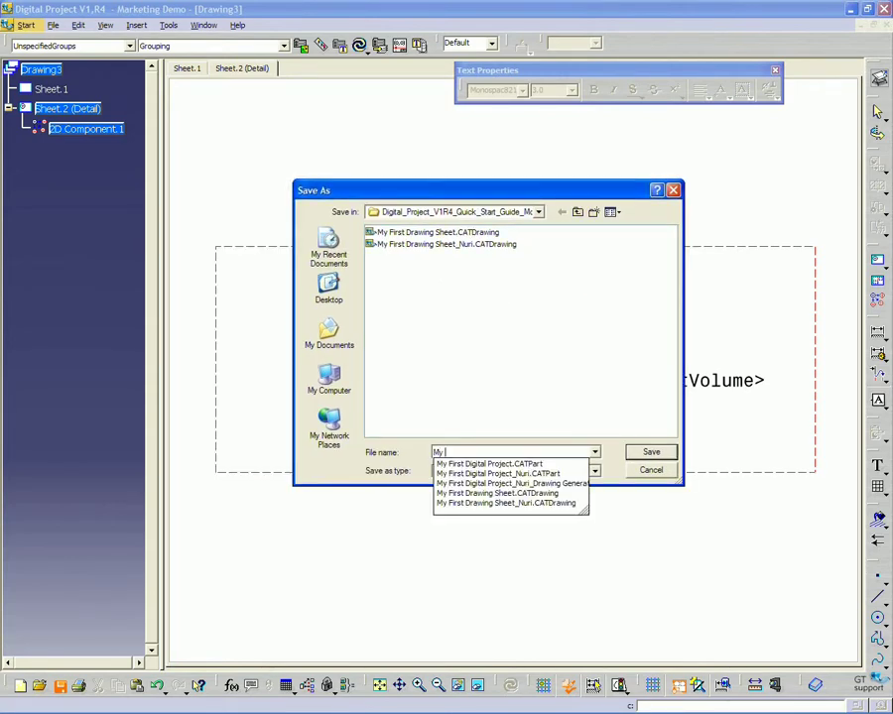
pyautogui.write('2D')
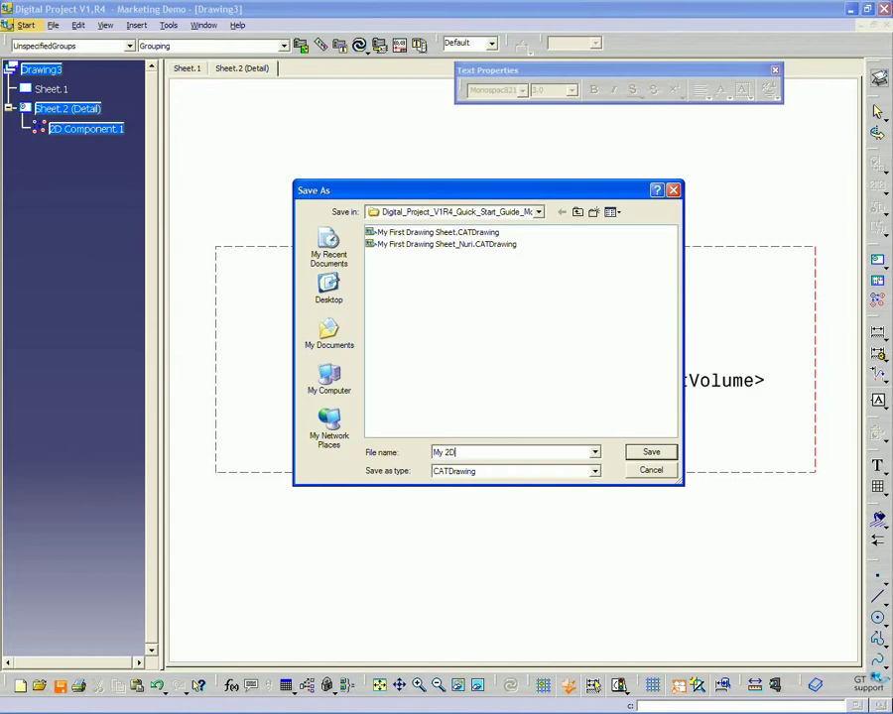
pyautogui.write(' Annotations')
pyautogui.press('Return')
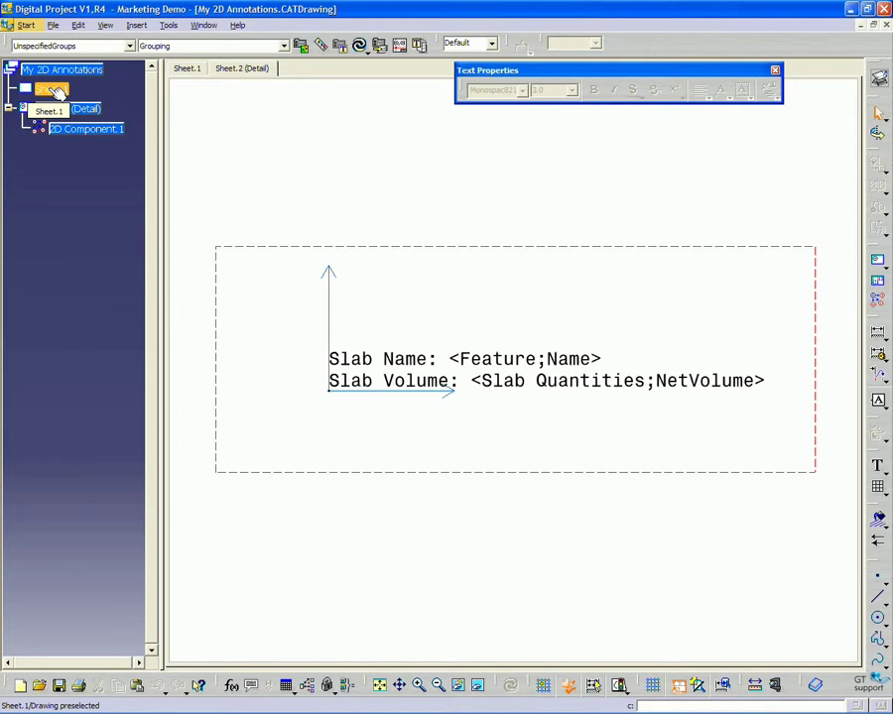
# Delete Sheet.1 from the drawing
pyautogui.rightClick(57, 92)
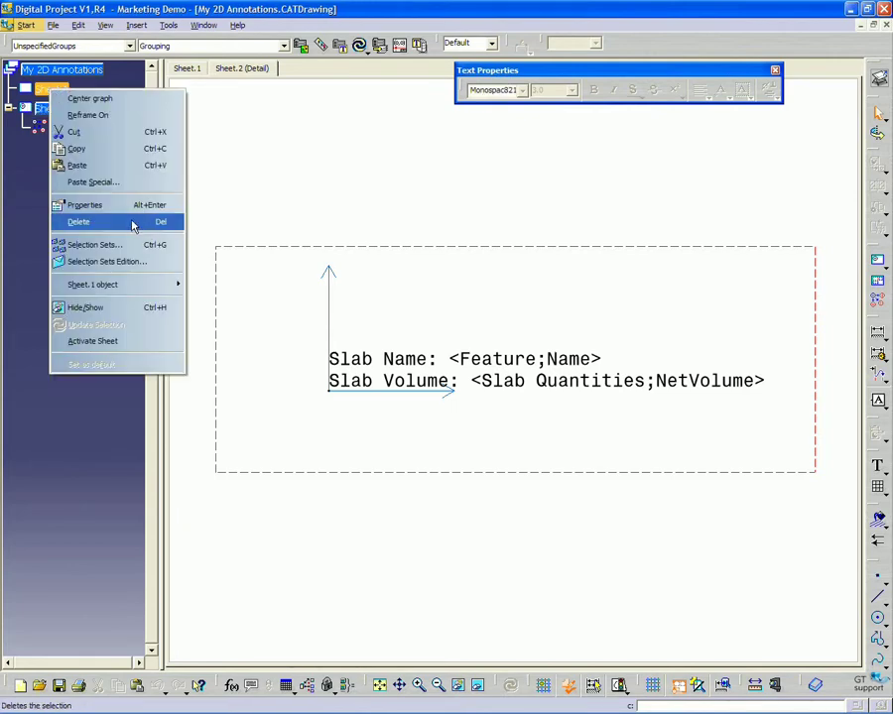
pyautogui.click(164, 221)
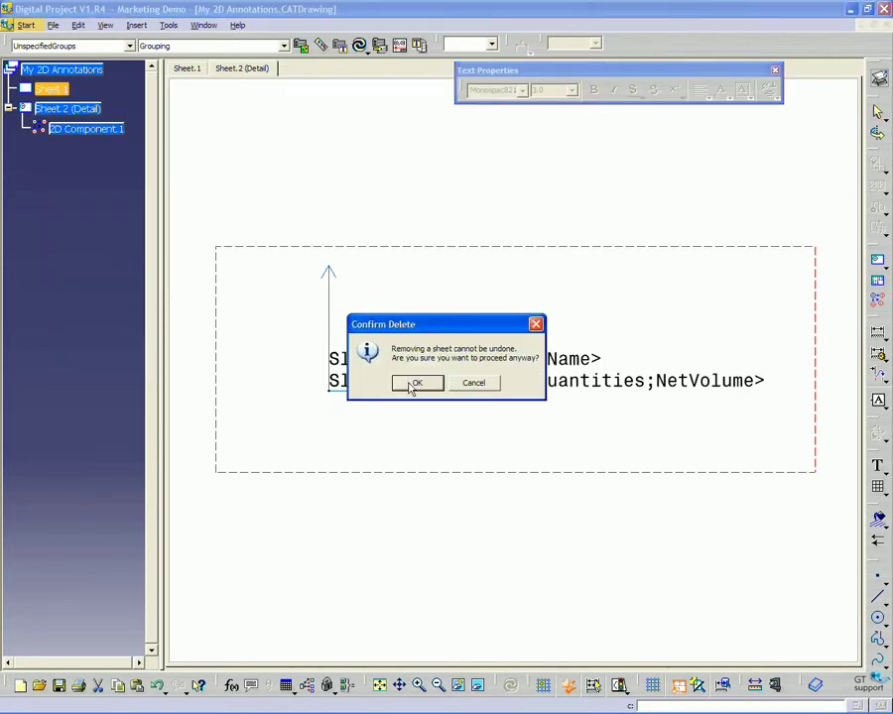
pyautogui.click(413, 383)
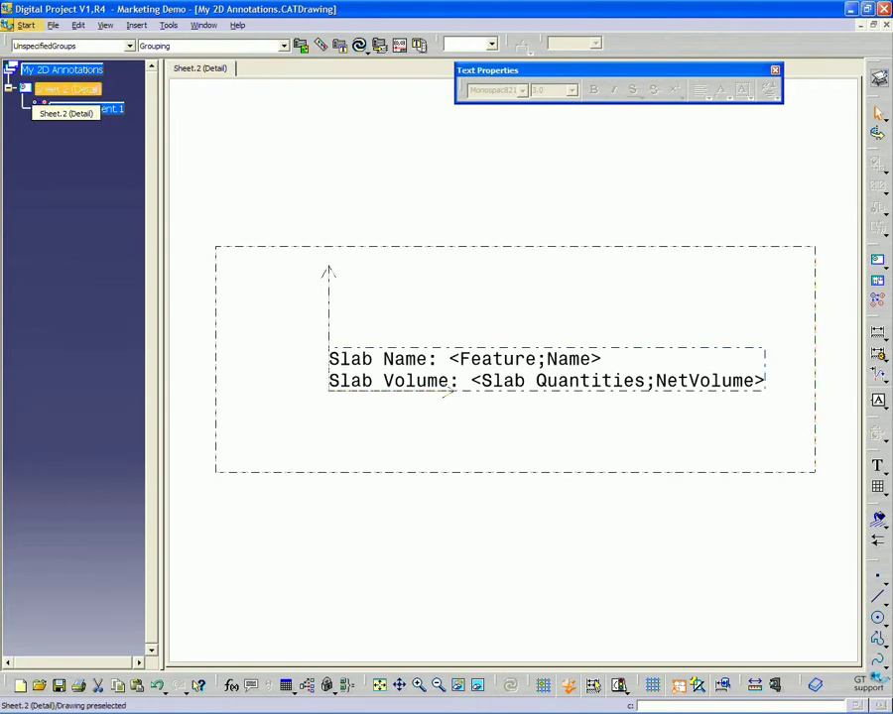
# Rename the Sheet.2 detail sheet to 'Slab Tags'
pyautogui.rightClick(74, 92)
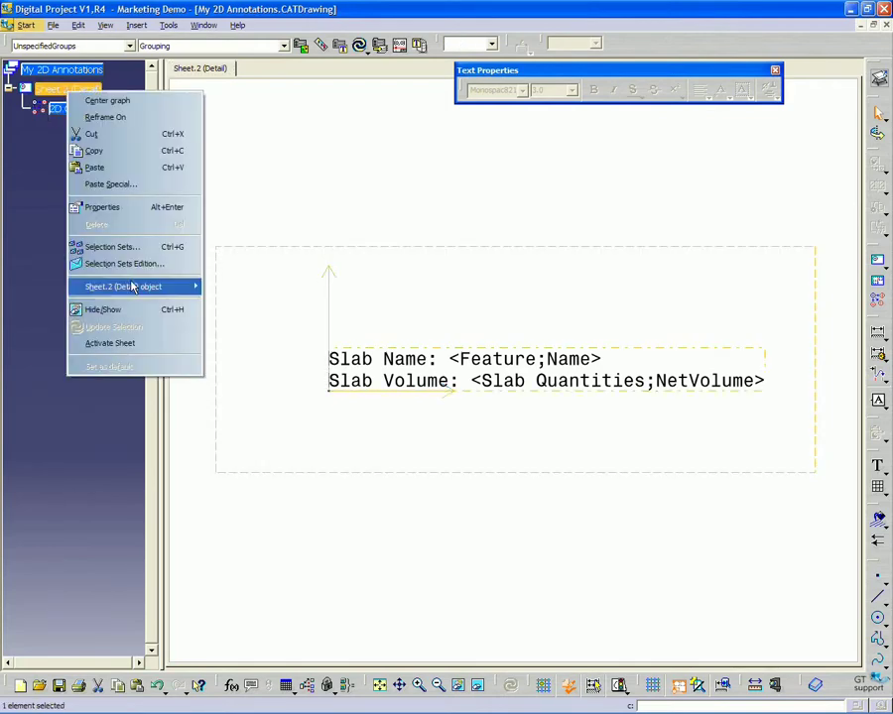
pyautogui.click(111, 206)
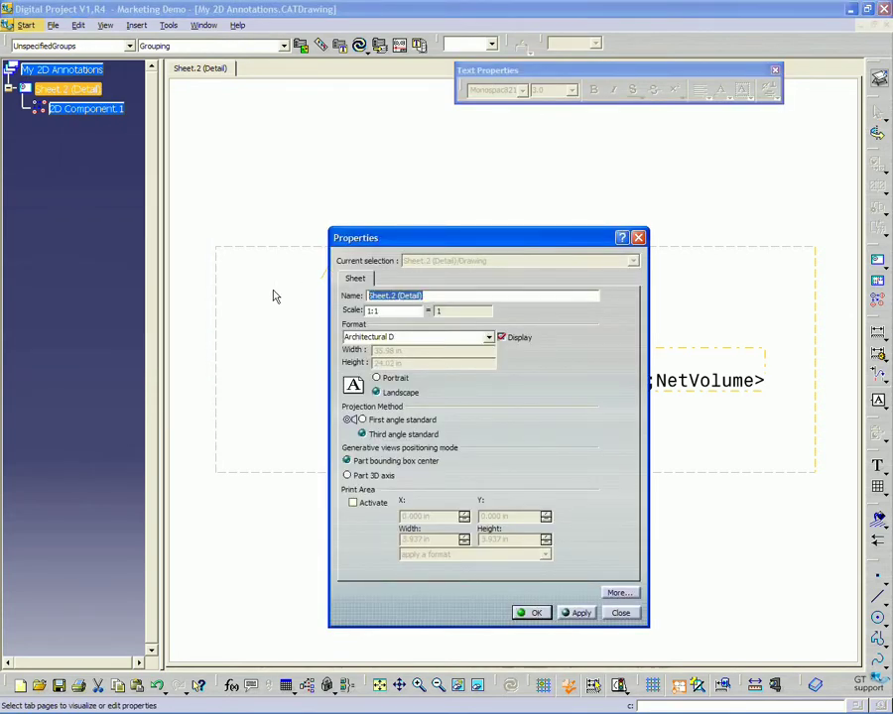
pyautogui.write('S')
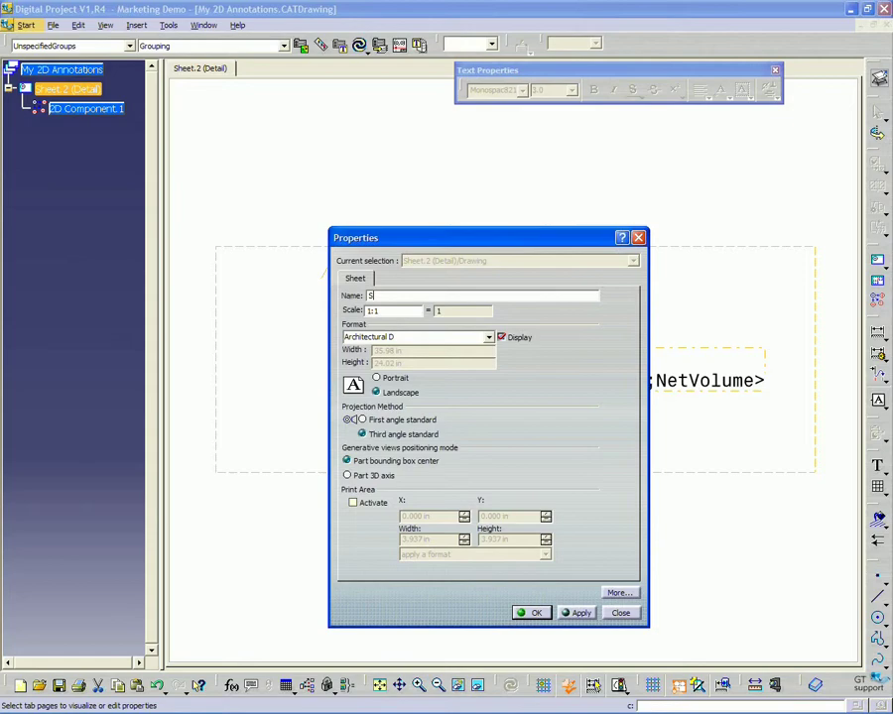
pyautogui.write('Slab Tags')
pyautogui.click(534, 615)
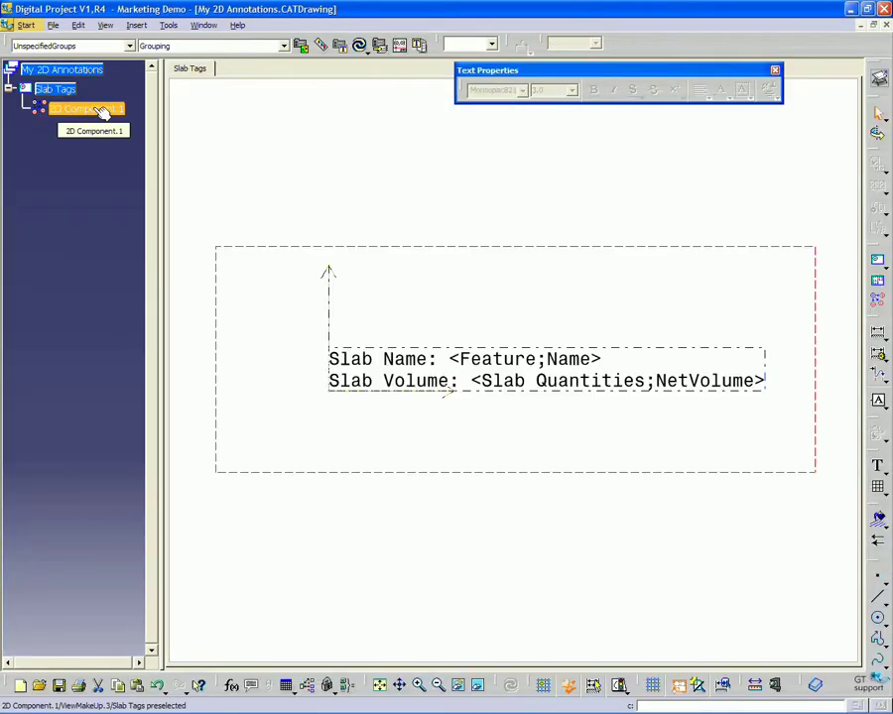
# Change 2D Component.1's name to 'Slab Name & Volume' in its properties
pyautogui.rightClick(100, 111)
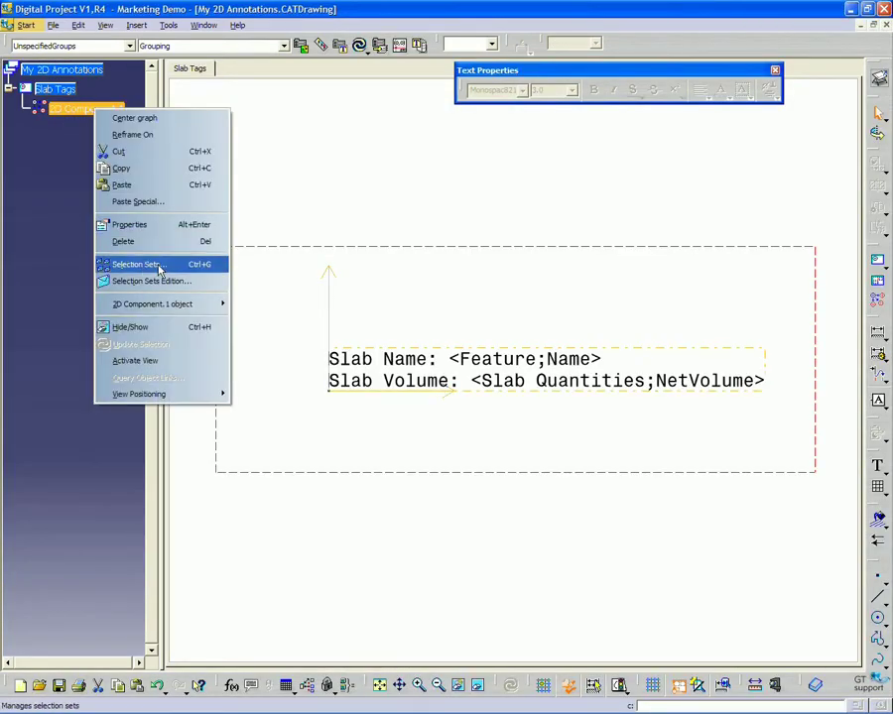
pyautogui.click(137, 228)
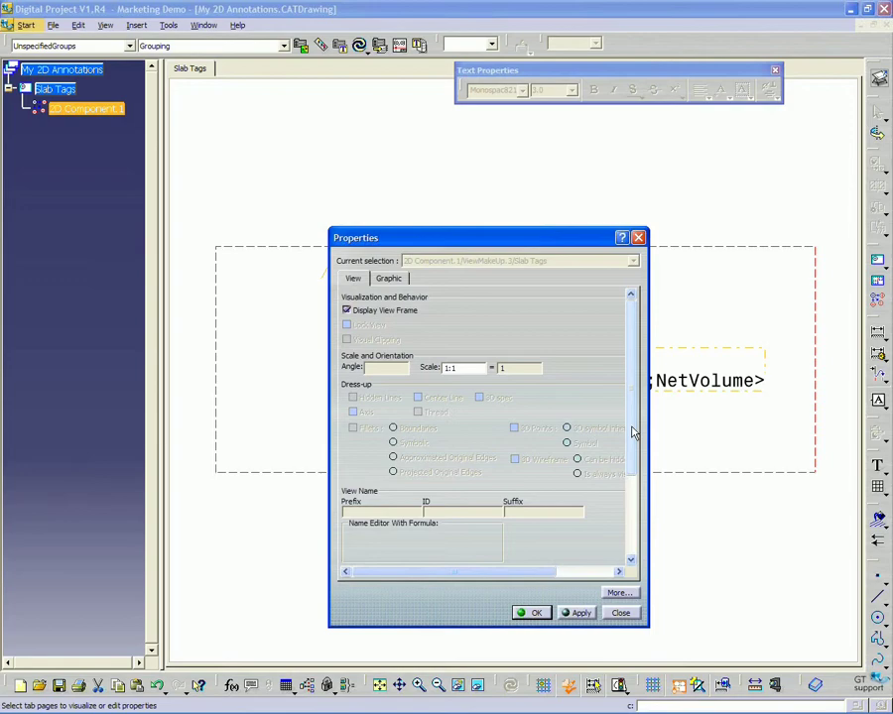
pyautogui.moveTo(633, 431); pyautogui.dragTo(376, 520)
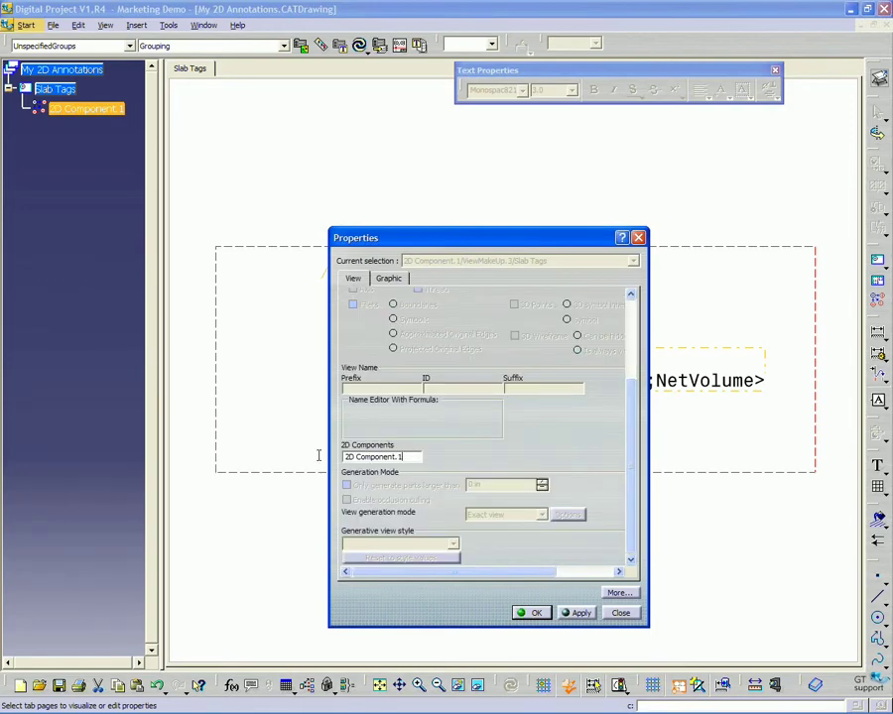
pyautogui.click(467, 238)
pyautogui.moveTo(462, 236); pyautogui.dragTo(470, 221)
pyautogui.write('Sl')
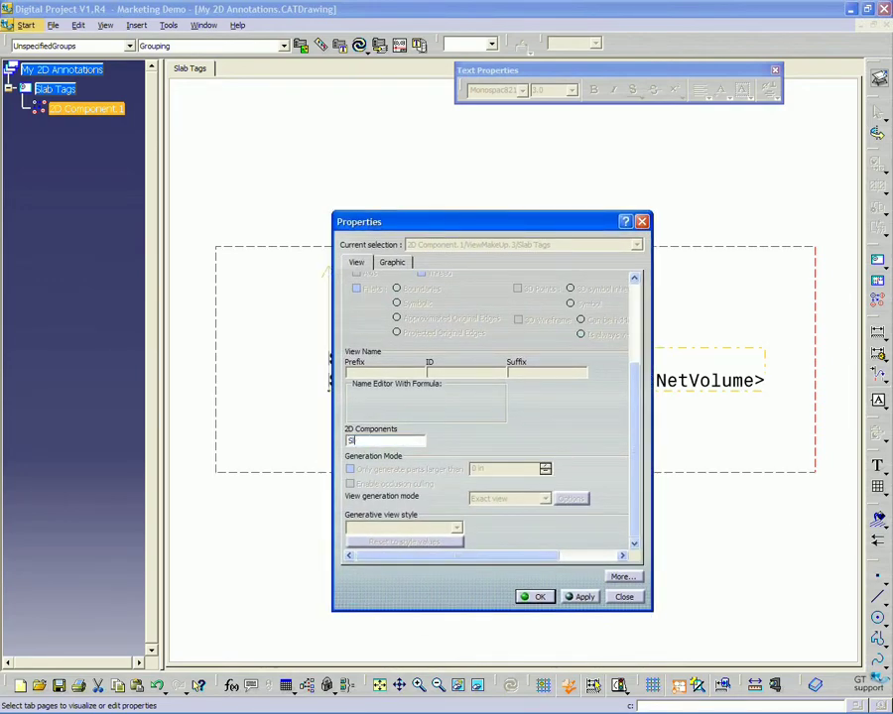
pyautogui.write('ab Name & Volume')
pyautogui.moveTo(508, 219); pyautogui.dragTo(478, 188)
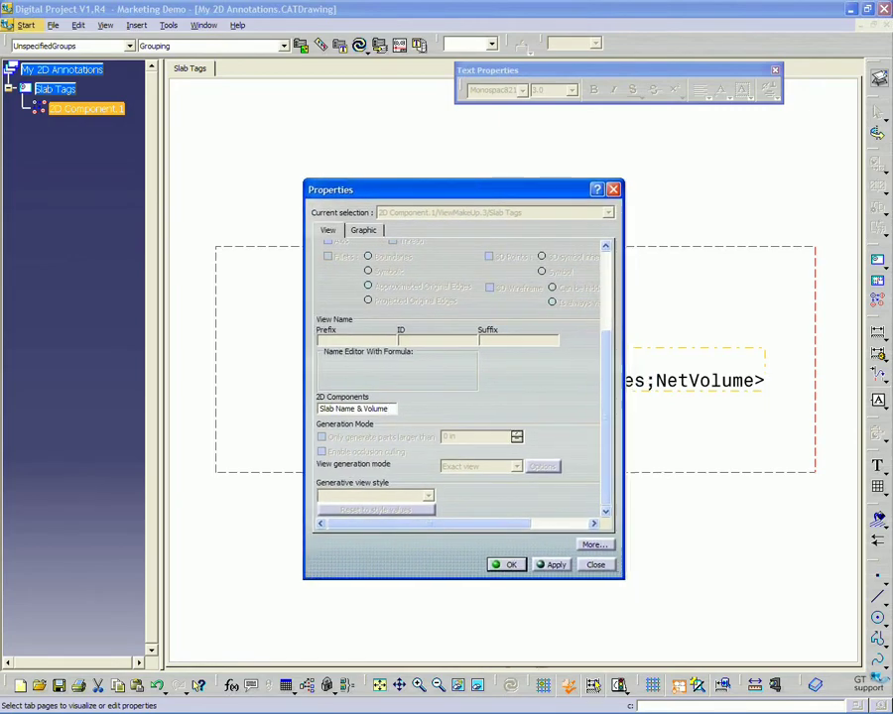
pyautogui.click(508, 565)
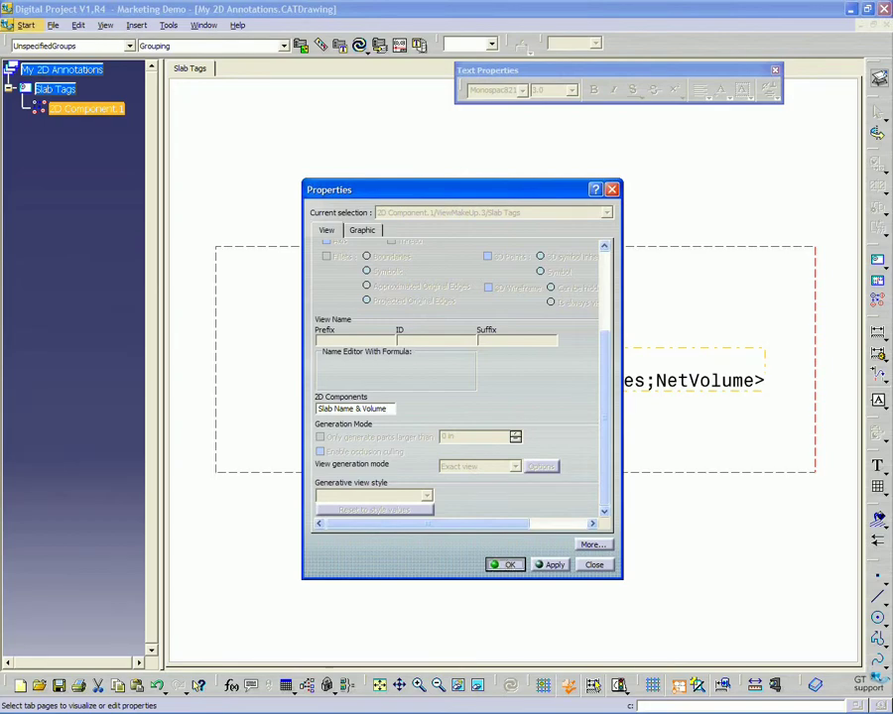
pyautogui.click(508, 566)
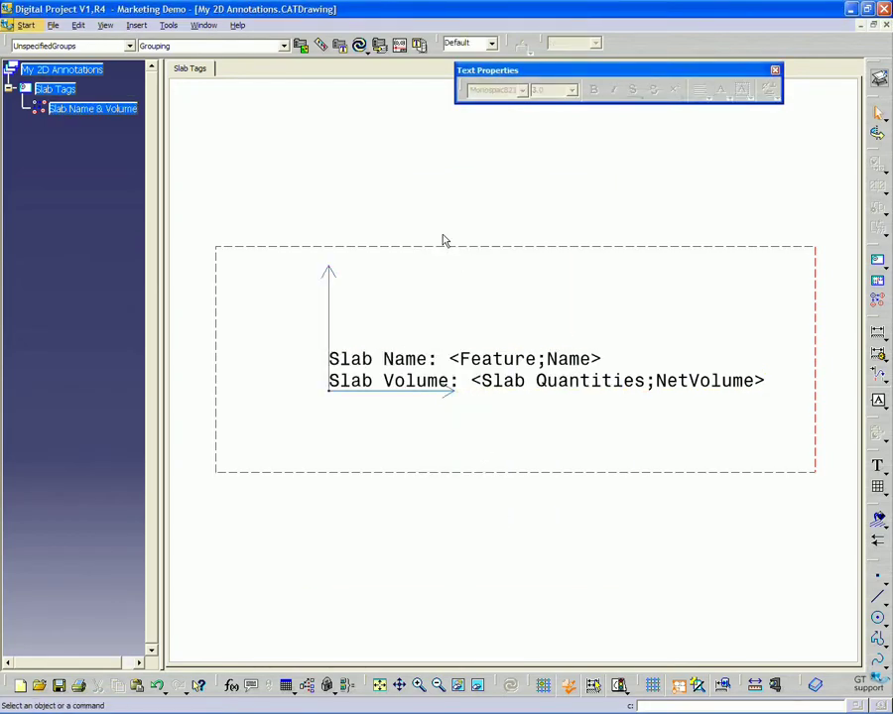
# Save the drawing, then save a copy as My 2D Annotations.catalog
pyautogui.hotkey('ctrl', 's')
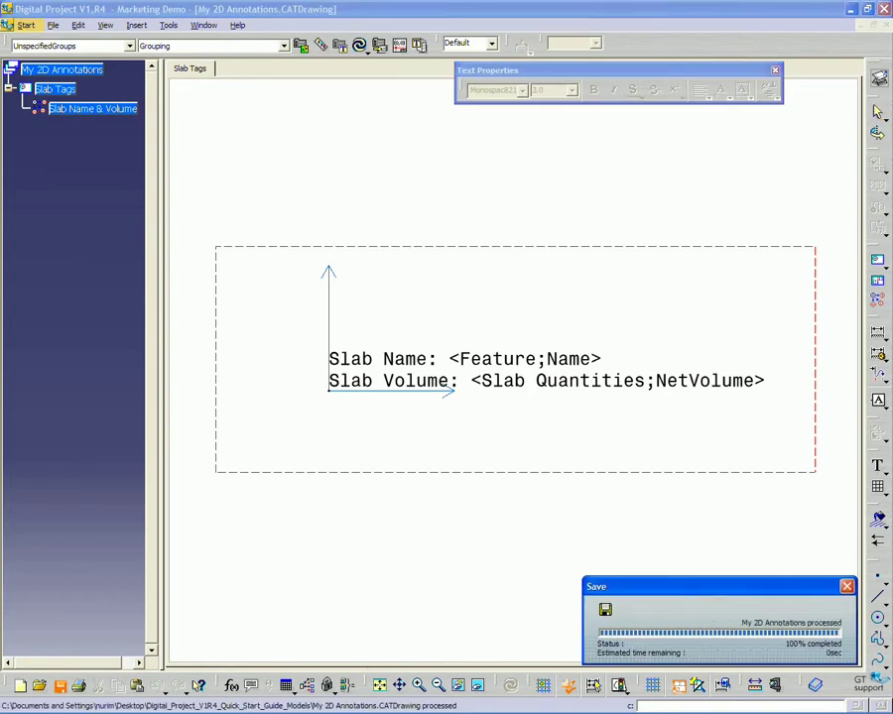
pyautogui.click(53, 26)
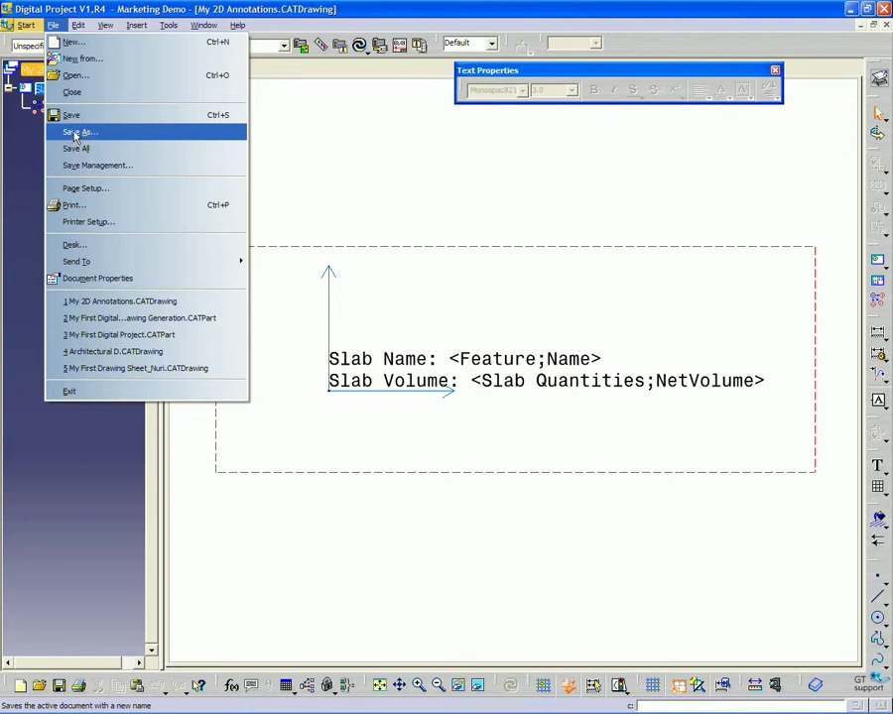
pyautogui.click(74, 136)
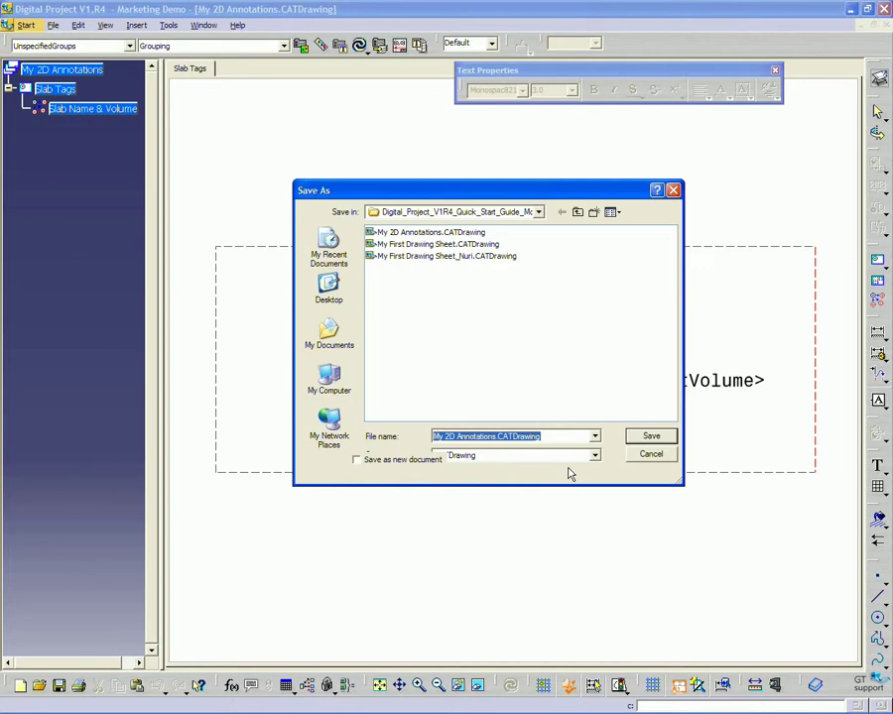
pyautogui.moveTo(548, 189); pyautogui.dragTo(535, 178)
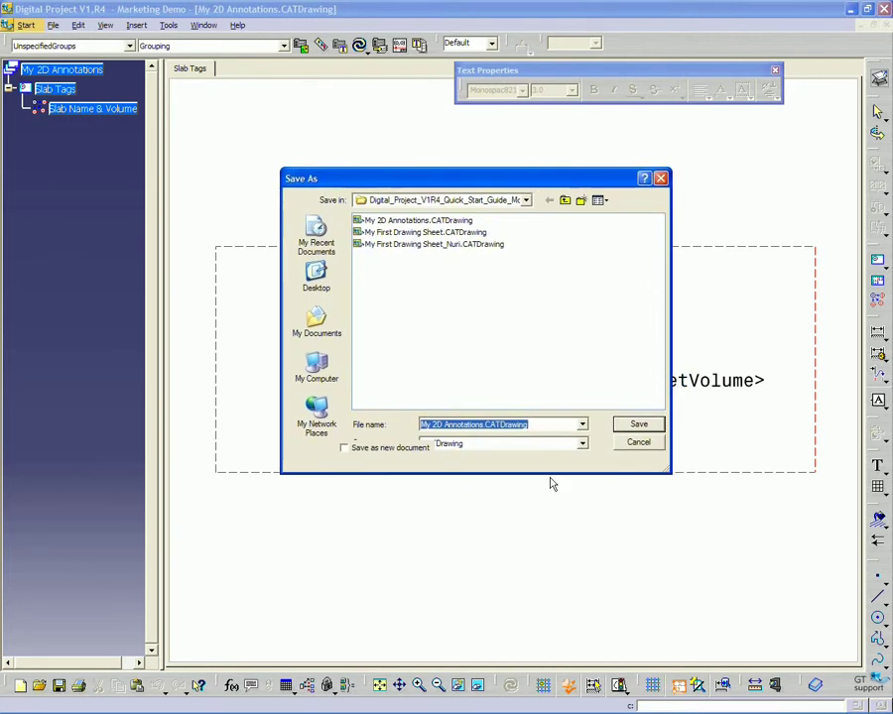
pyautogui.click(534, 445)
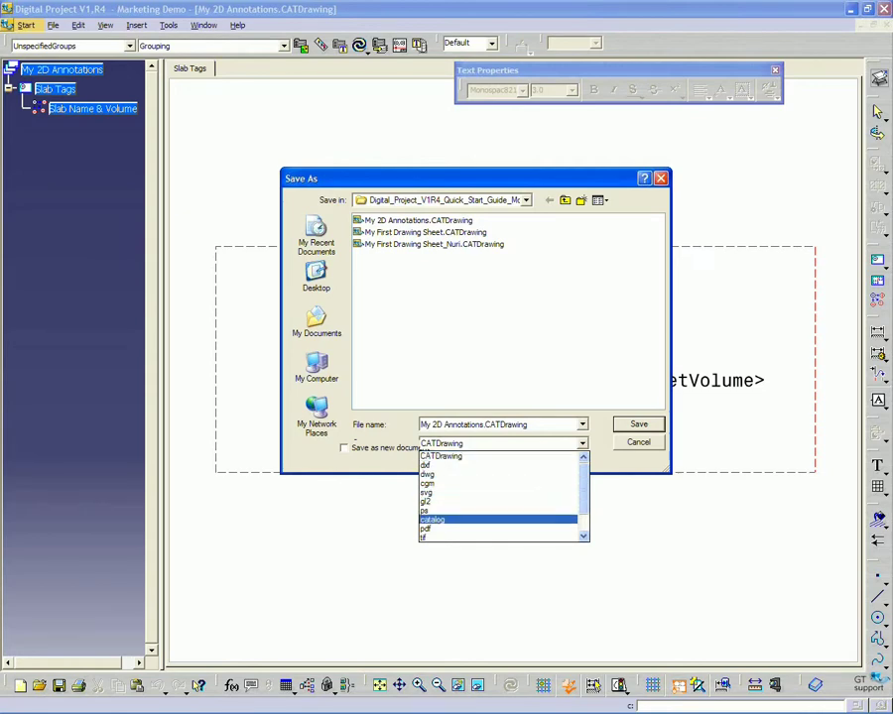
pyautogui.click(536, 519)
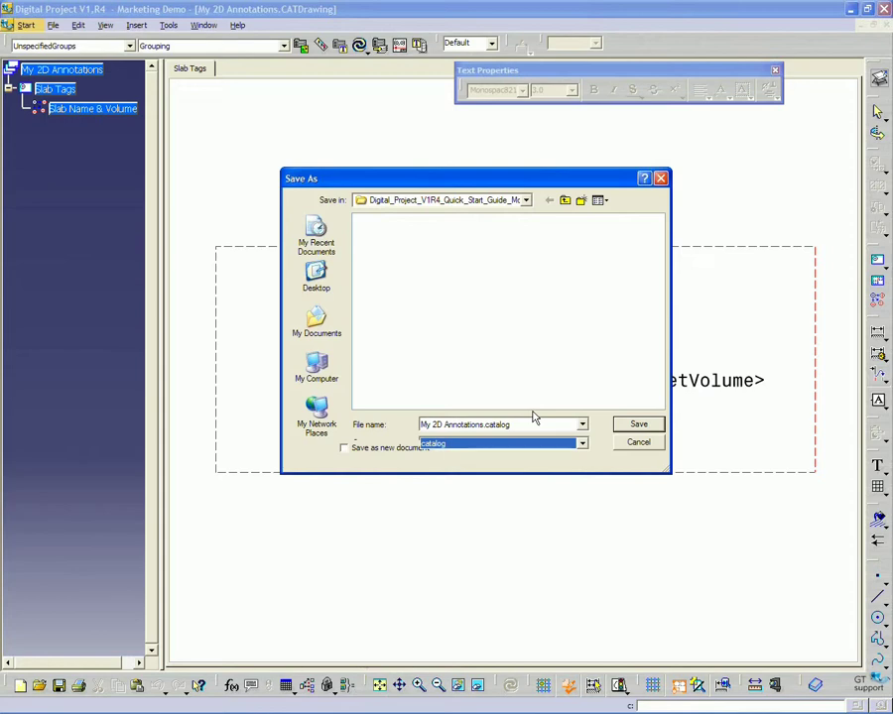
pyautogui.click(640, 424)
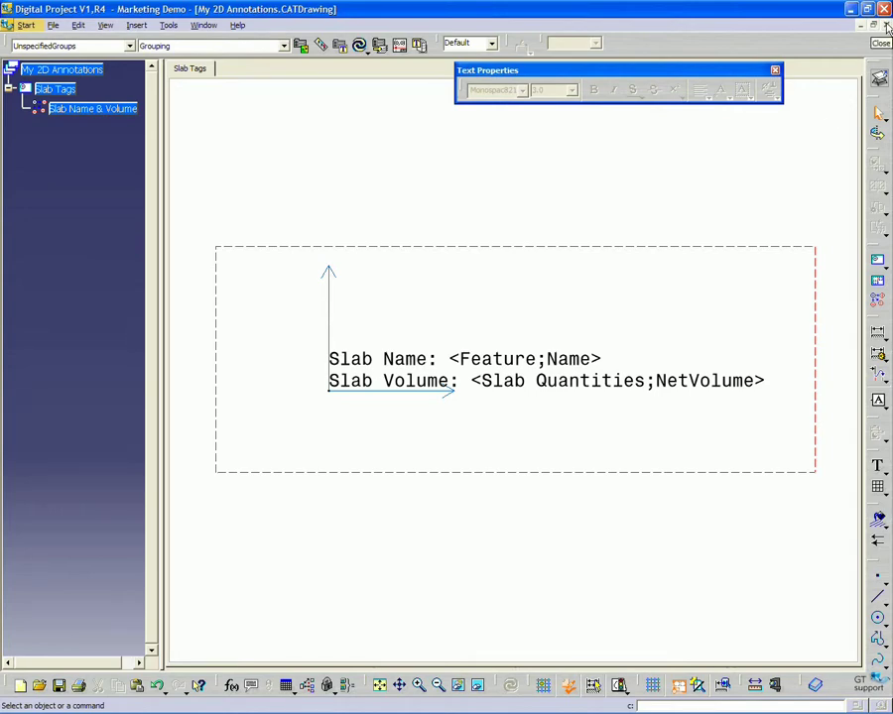
# Close the annotations drawing and switch to the open building model CATPart
pyautogui.click(885, 25)
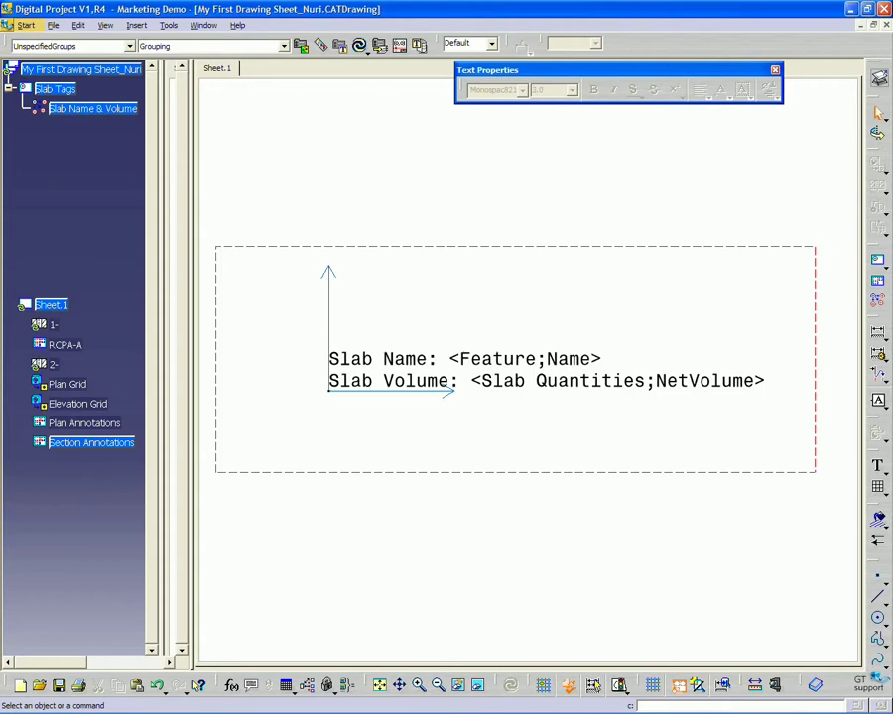
pyautogui.click(204, 26)
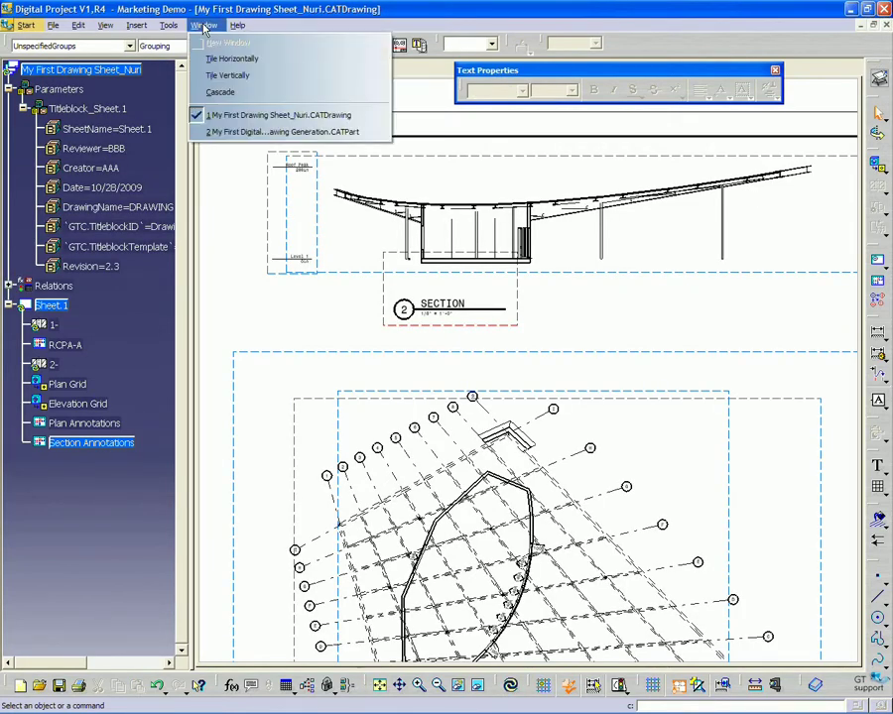
pyautogui.click(218, 132)
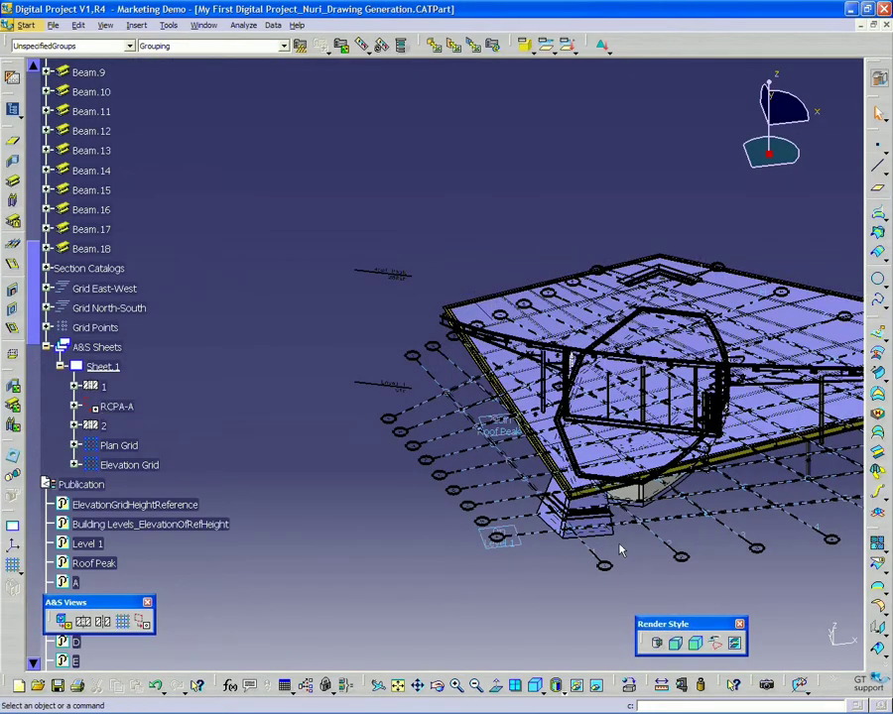
# Expand Slab.2 in the specification tree to list its contents
pyautogui.moveTo(652, 528); pyautogui.dragTo(260, 140, button='middle')
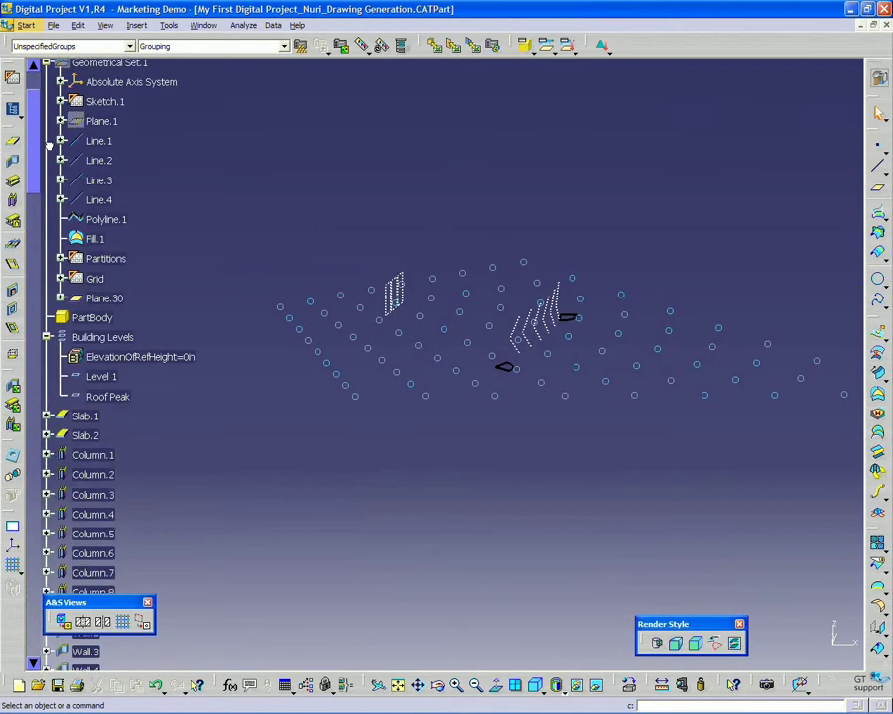
pyautogui.scroll(5, 79, 248)
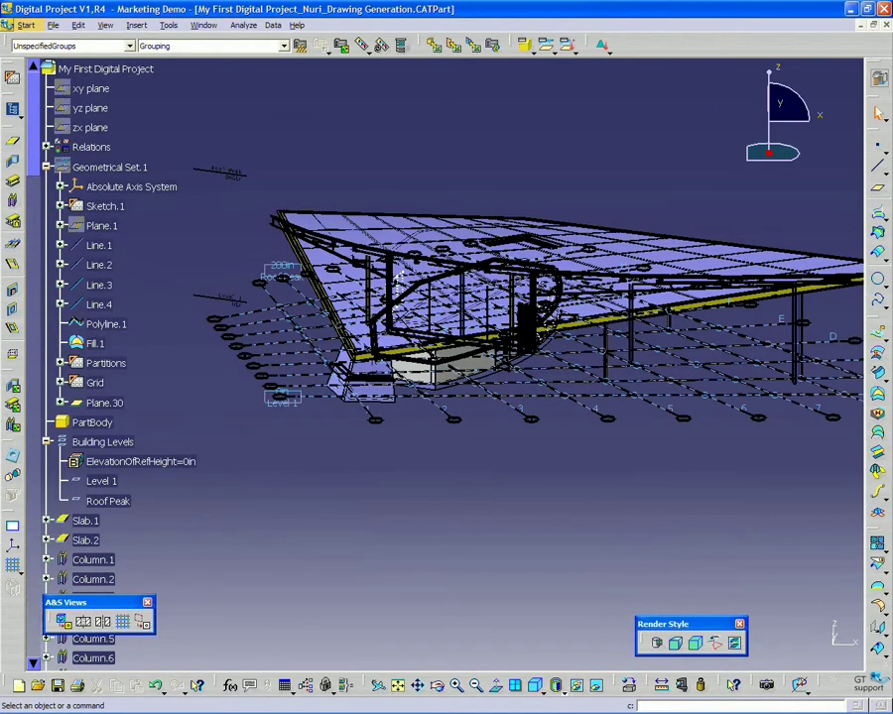
pyautogui.scroll(-1, 197, 493)
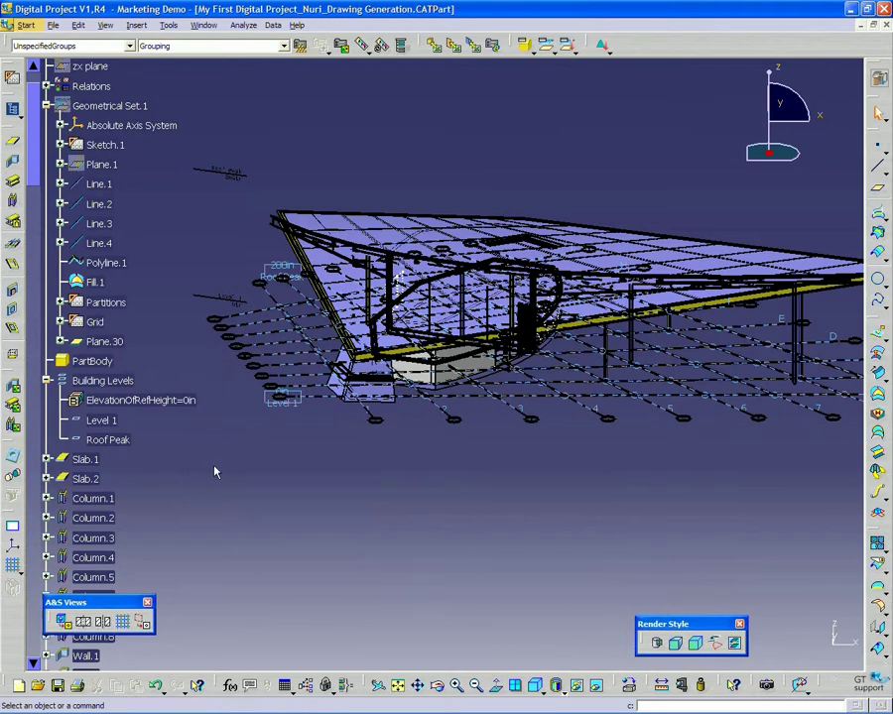
pyautogui.click(47, 478)
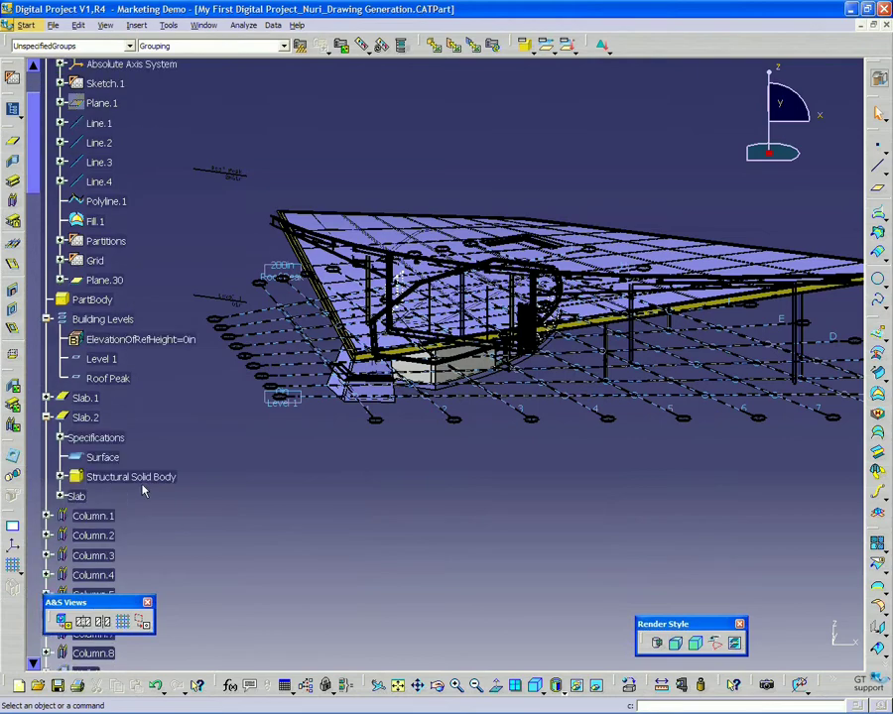
pyautogui.scroll(-1, 144, 490)
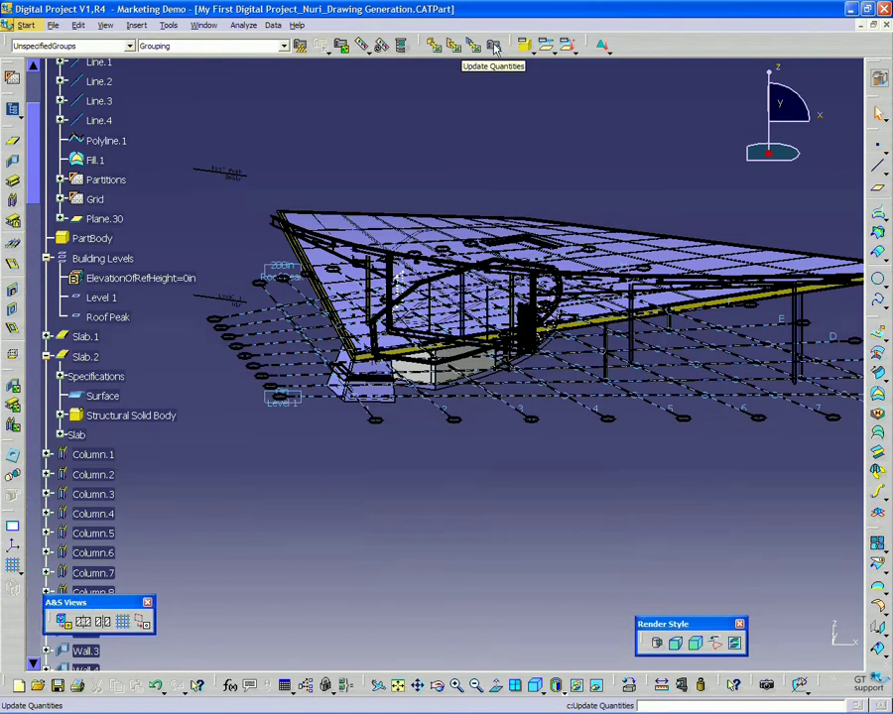
# Run Update Quantities and acknowledge the successful update message
pyautogui.click(493, 47)
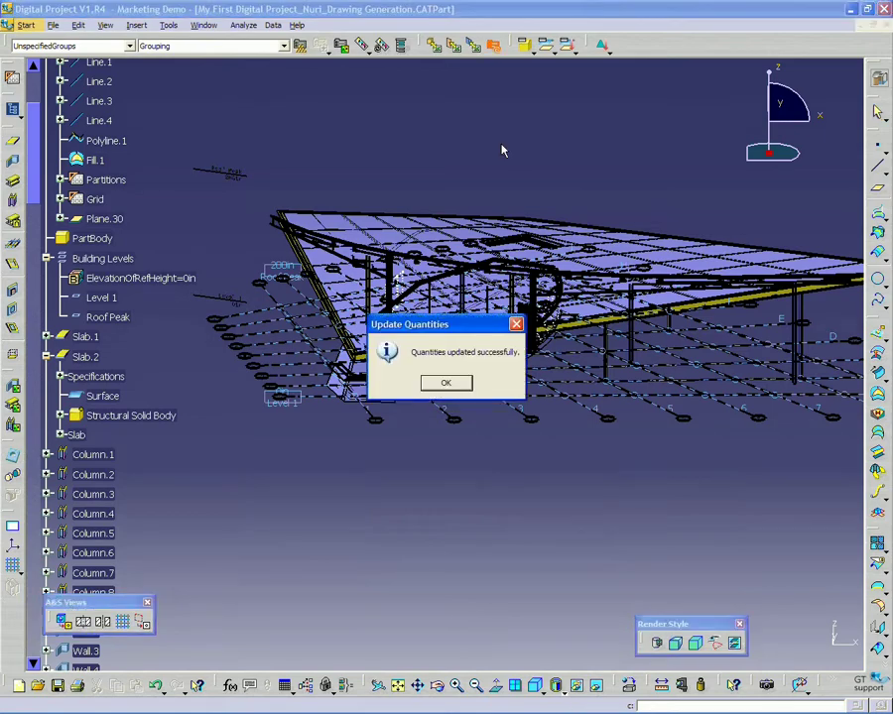
pyautogui.click(446, 383)
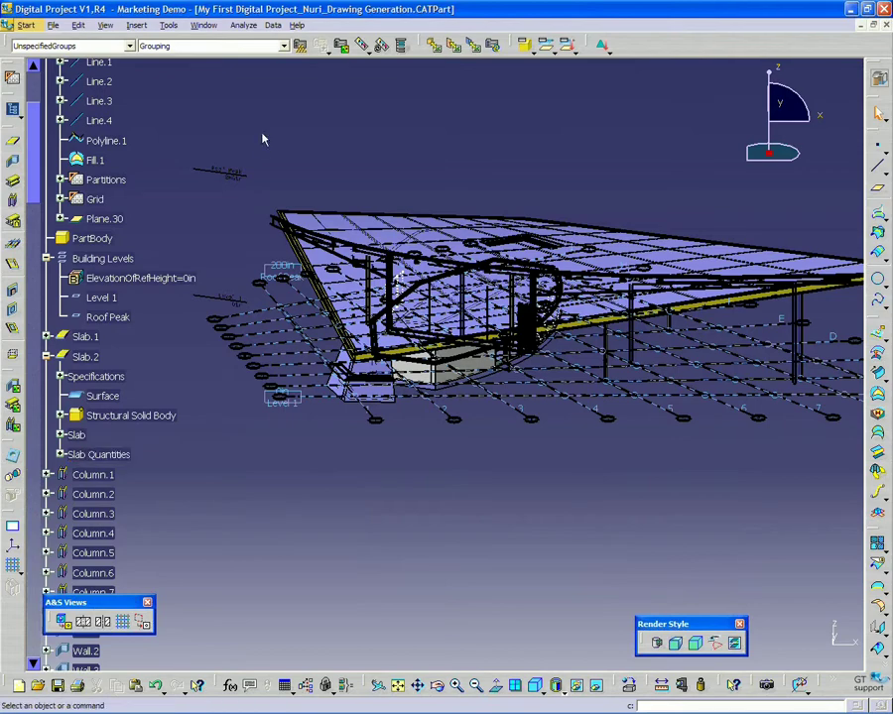
pyautogui.click(242, 25)
pyautogui.moveTo(215, 30)
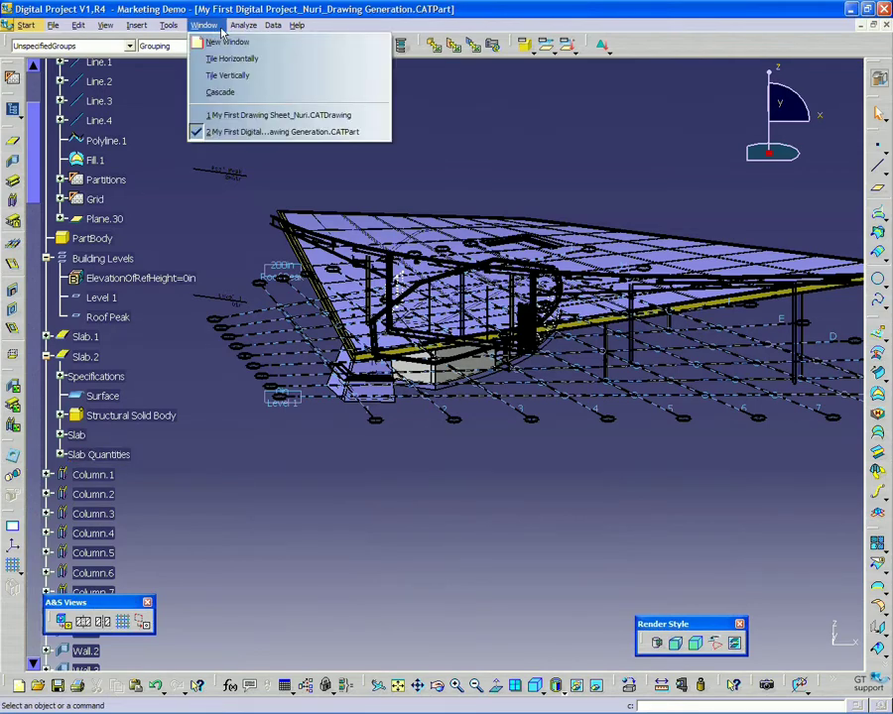
# Tile the CATDrawing and building part windows side by side, with the drawing framed on the section view
pyautogui.click(226, 79)
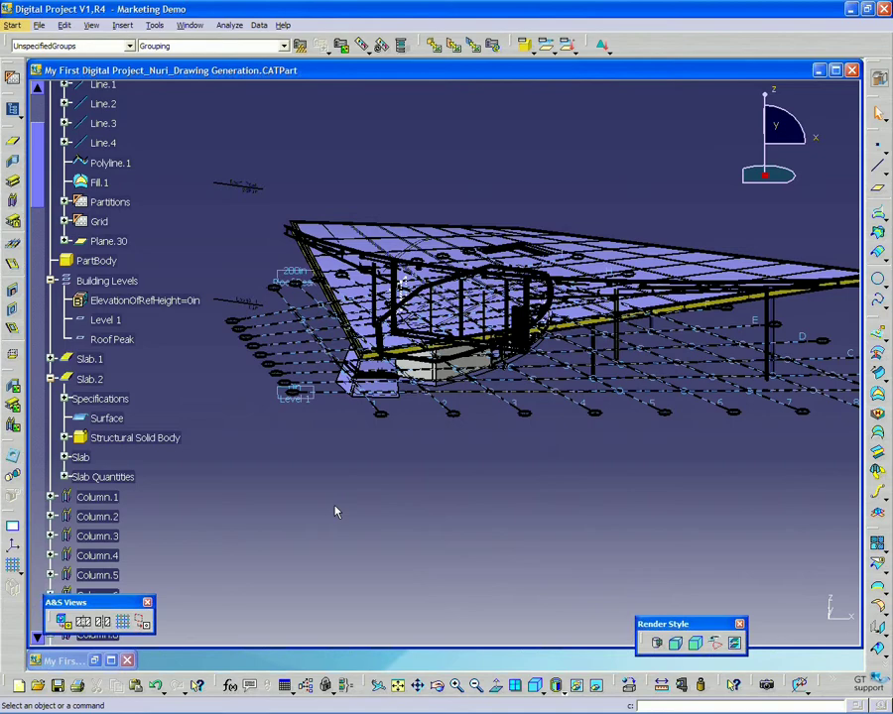
pyautogui.click(94, 661)
pyautogui.click(204, 25)
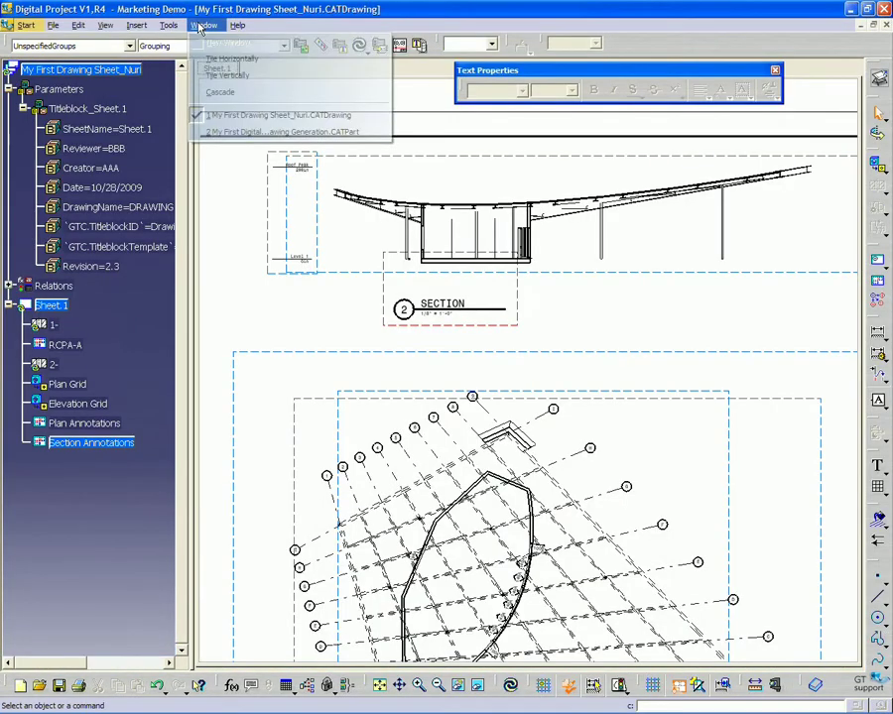
pyautogui.click(209, 76)
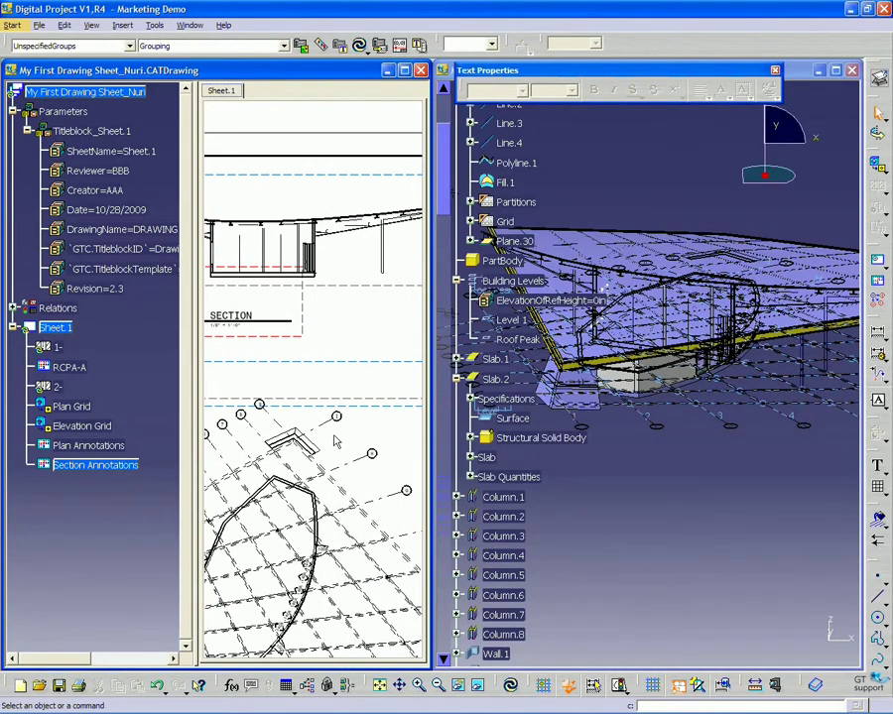
pyautogui.moveTo(305, 373)
pyautogui.mouseDown(button='middle')
pyautogui.moveTo(316, 379)
pyautogui.moveTo(315, 352)
pyautogui.mouseUp(button='middle')
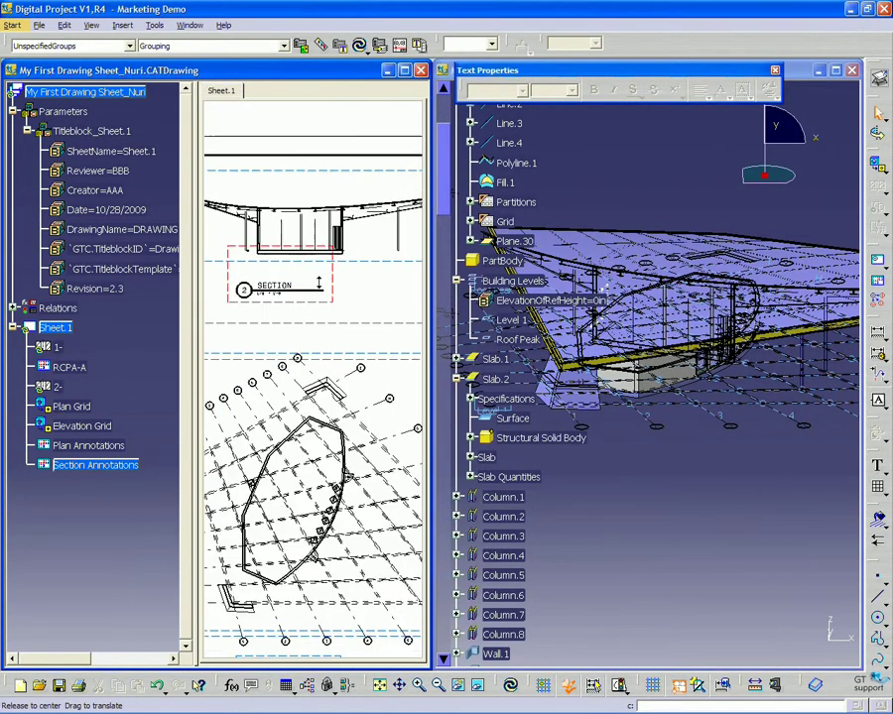
pyautogui.moveTo(318, 283); pyautogui.dragTo(361, 246, button='middle')
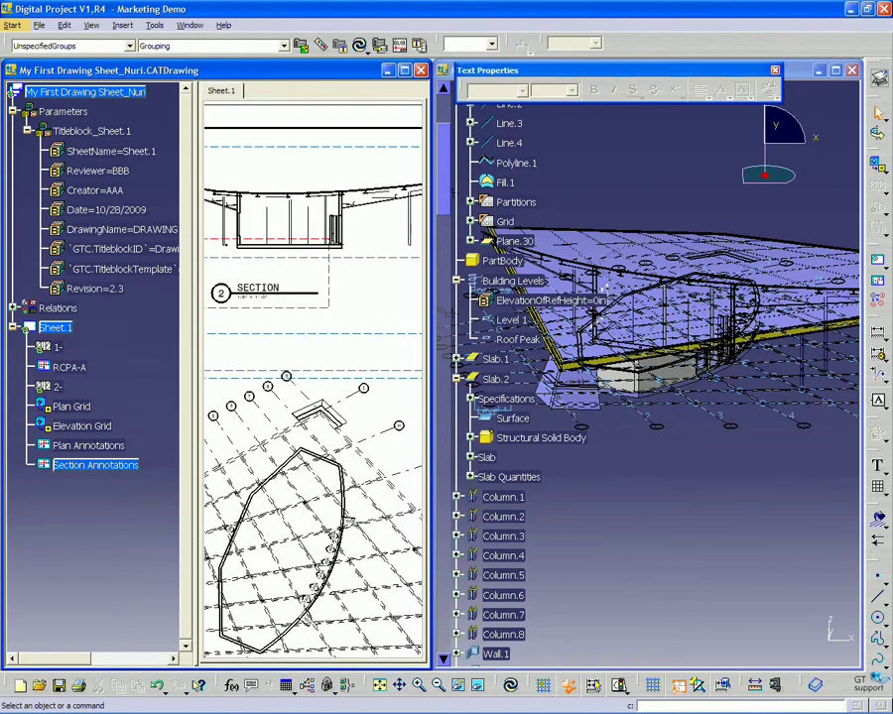
# Load My 2D Annotations.catalog in the Catalog Browser and open its Slab Tags chapter
pyautogui.click(818, 688)
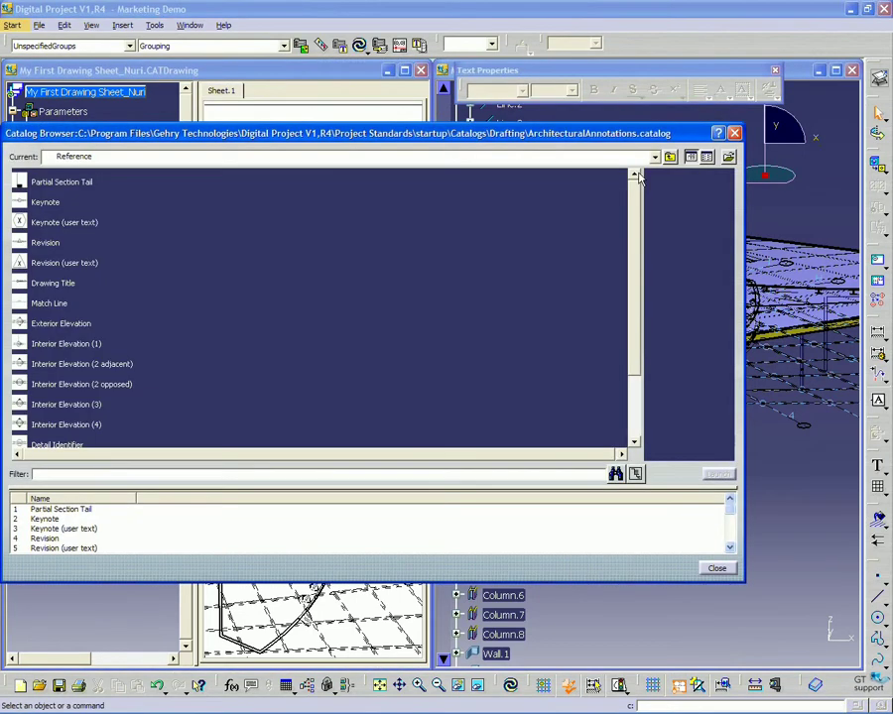
pyautogui.moveTo(602, 140); pyautogui.dragTo(653, 144)
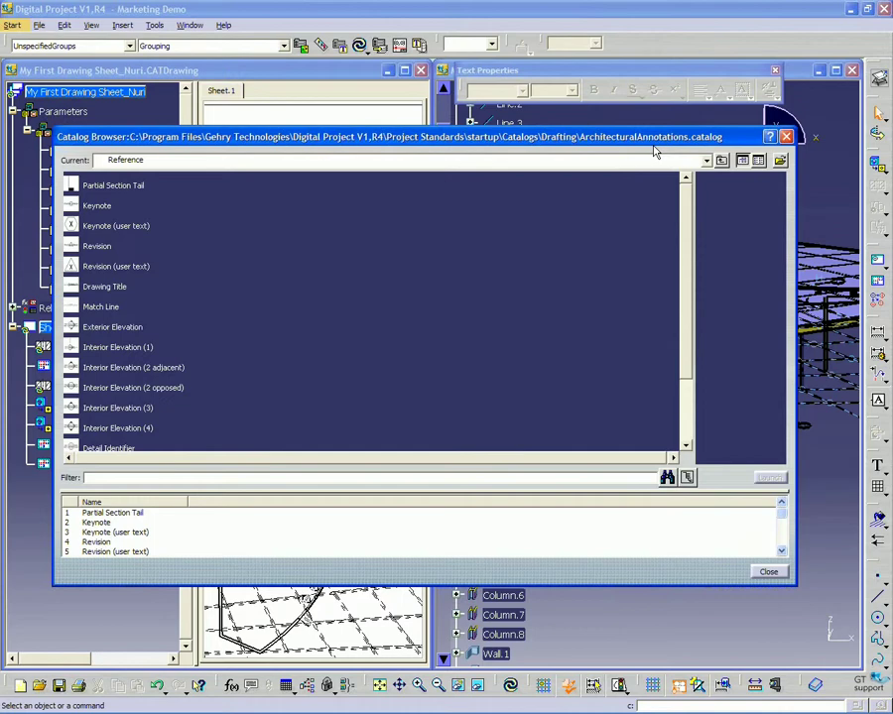
pyautogui.click(781, 162)
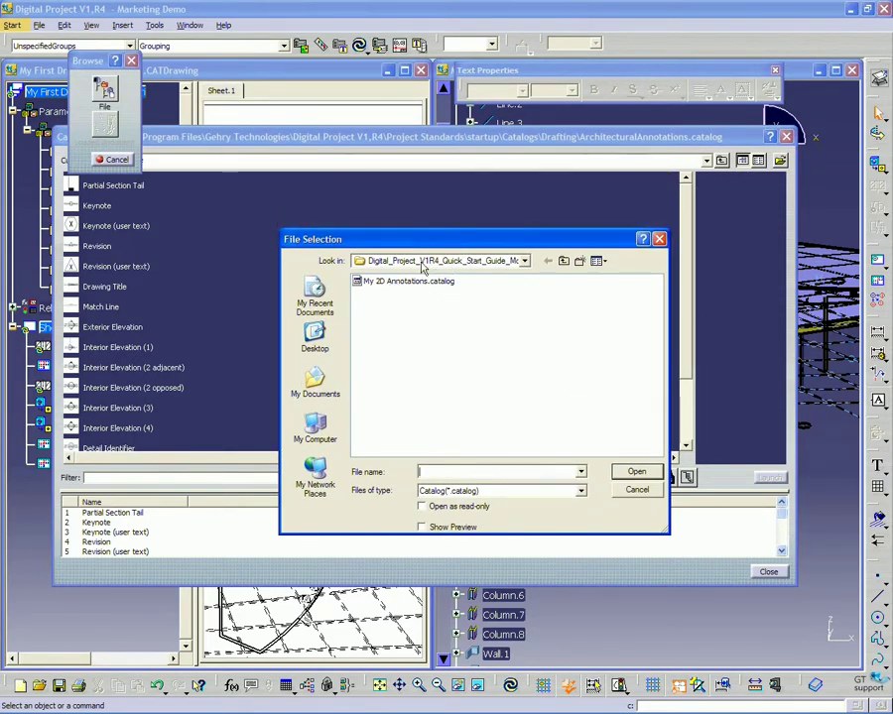
pyautogui.click(387, 302)
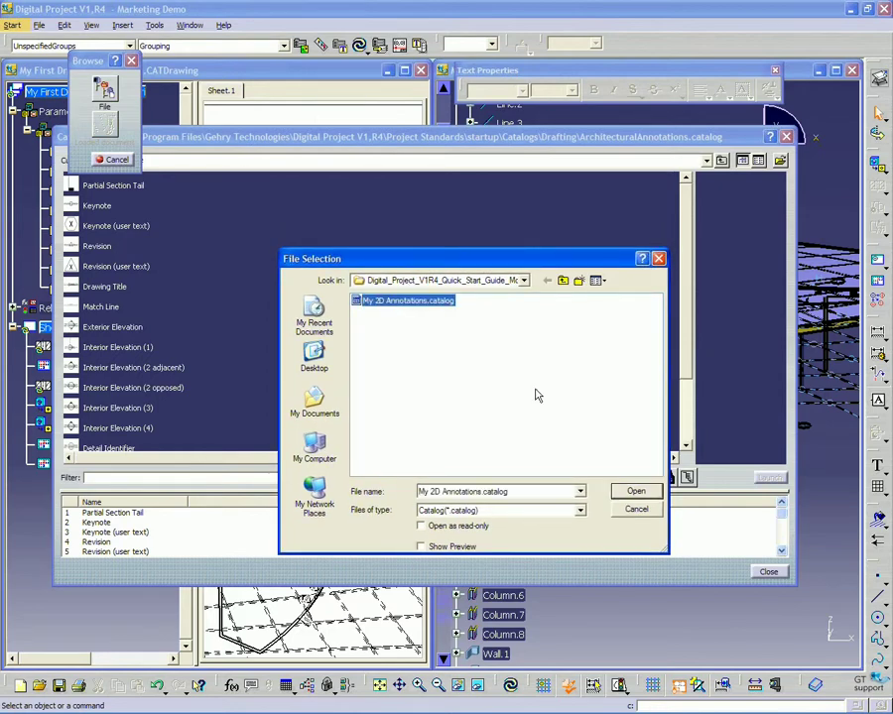
pyautogui.click(636, 493)
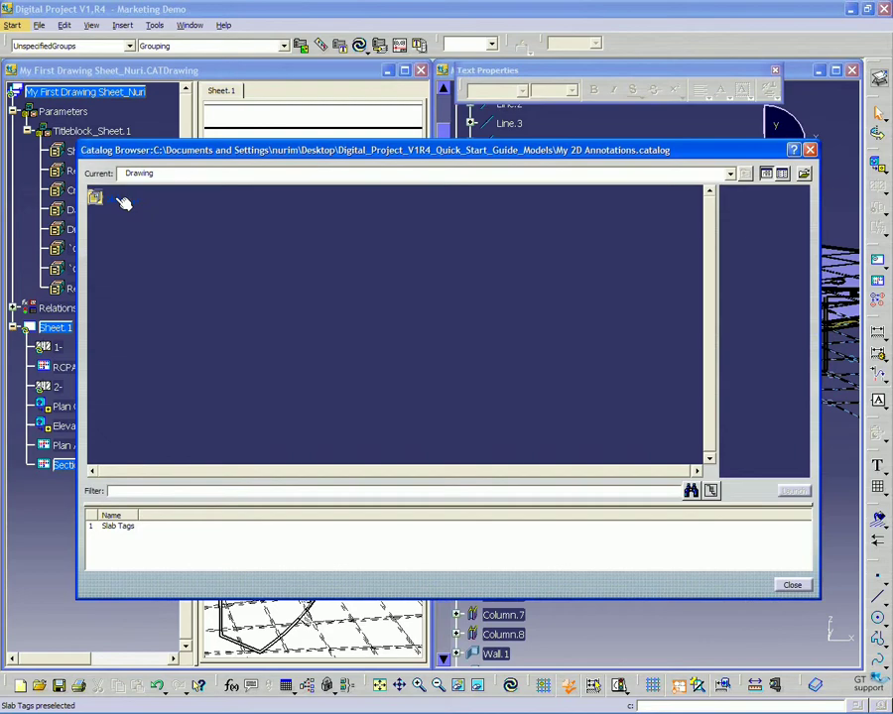
pyautogui.doubleClick(123, 202)
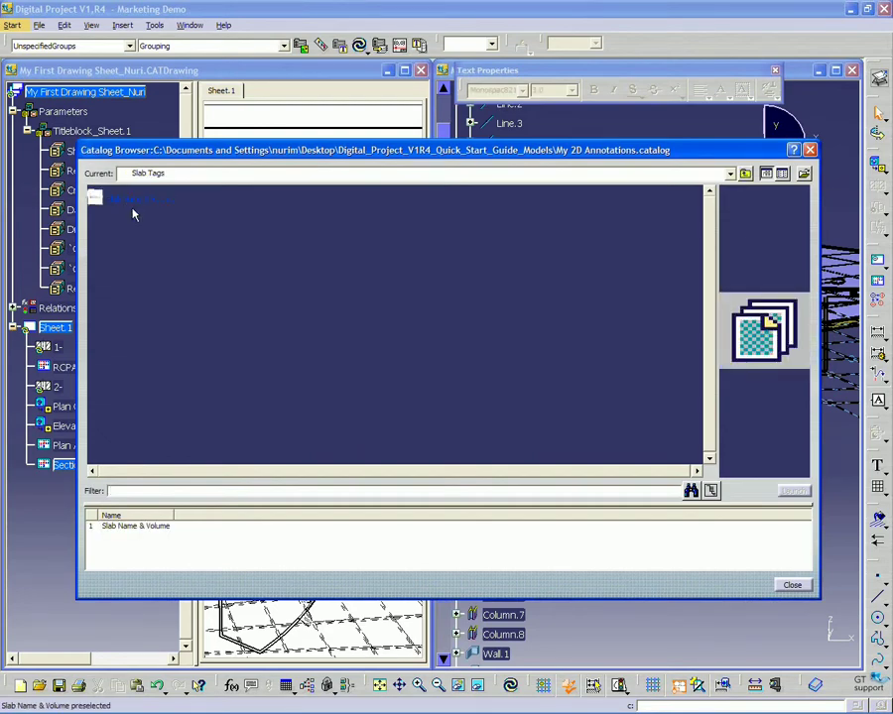
pyautogui.moveTo(209, 151); pyautogui.dragTo(537, 152)
# Place the Slab Name & Volume tag beside the SECTION title, then close the catalog browser
pyautogui.doubleClick(485, 202)
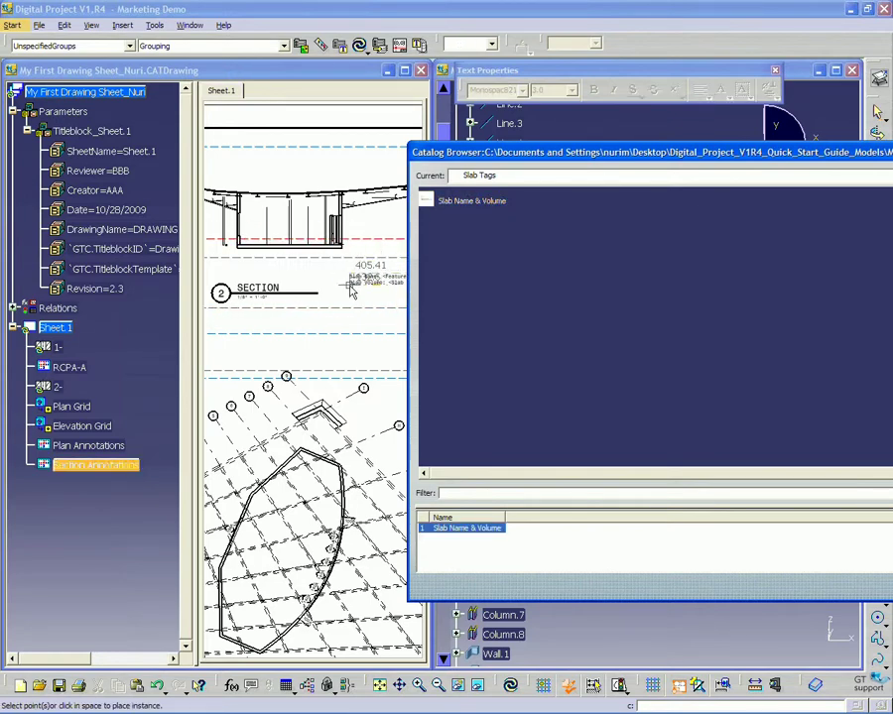
pyautogui.click(358, 290)
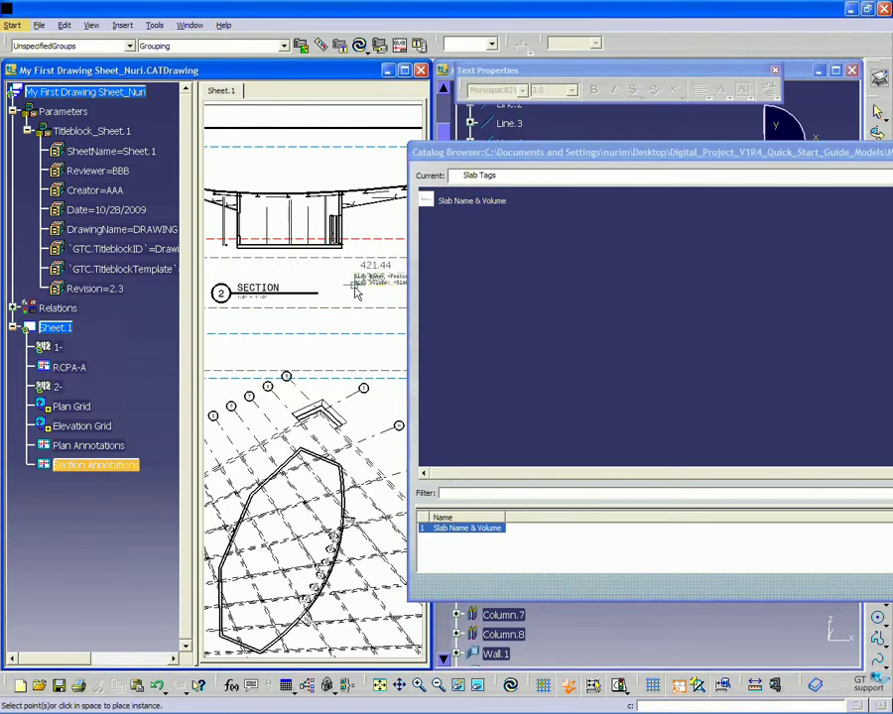
pyautogui.click(358, 291)
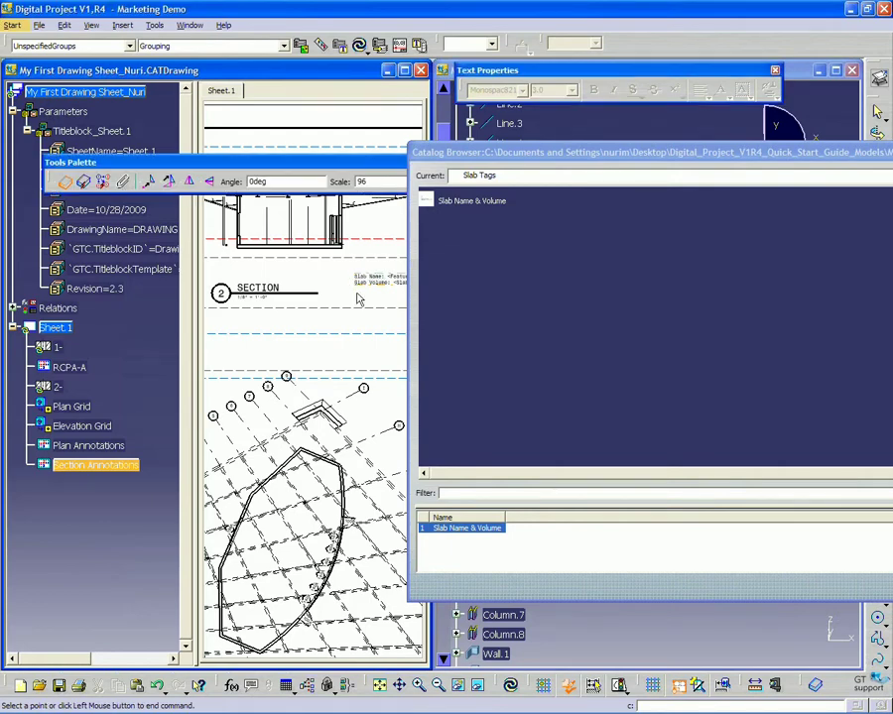
pyautogui.press('Escape')
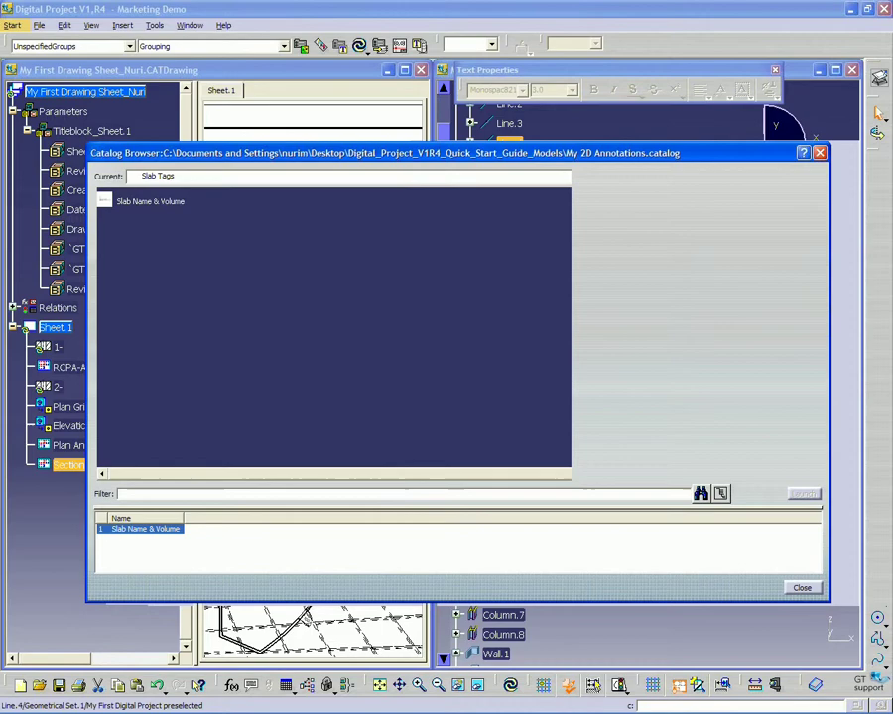
pyautogui.click(805, 151)
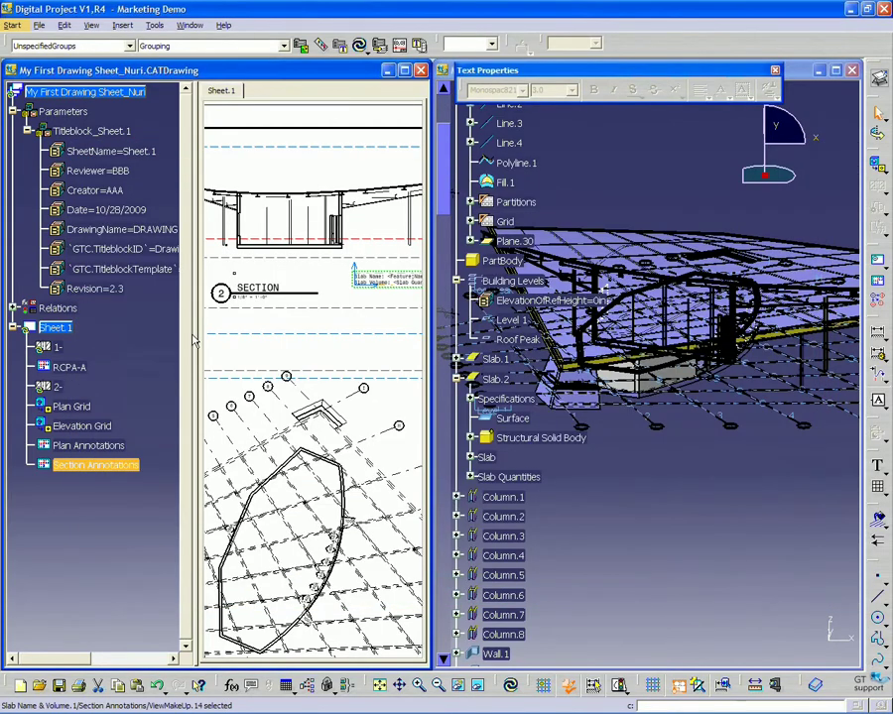
pyautogui.moveTo(348, 324)
pyautogui.mouseDown(button='middle')
pyautogui.moveTo(265, 308)
pyautogui.moveTo(282, 310)
pyautogui.moveTo(307, 353)
pyautogui.moveTo(286, 383)
pyautogui.mouseUp(button='middle')
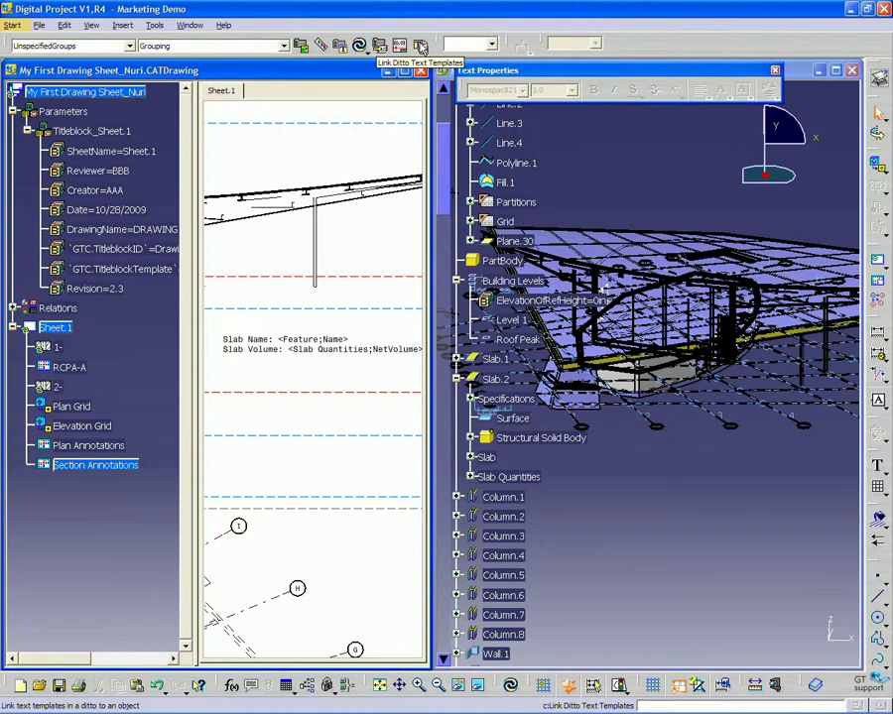
# Link the slab tag to Slab.2 so it reads Slab.2 and 1311.96ft3, then maximize the drawing
pyautogui.click(419, 46)
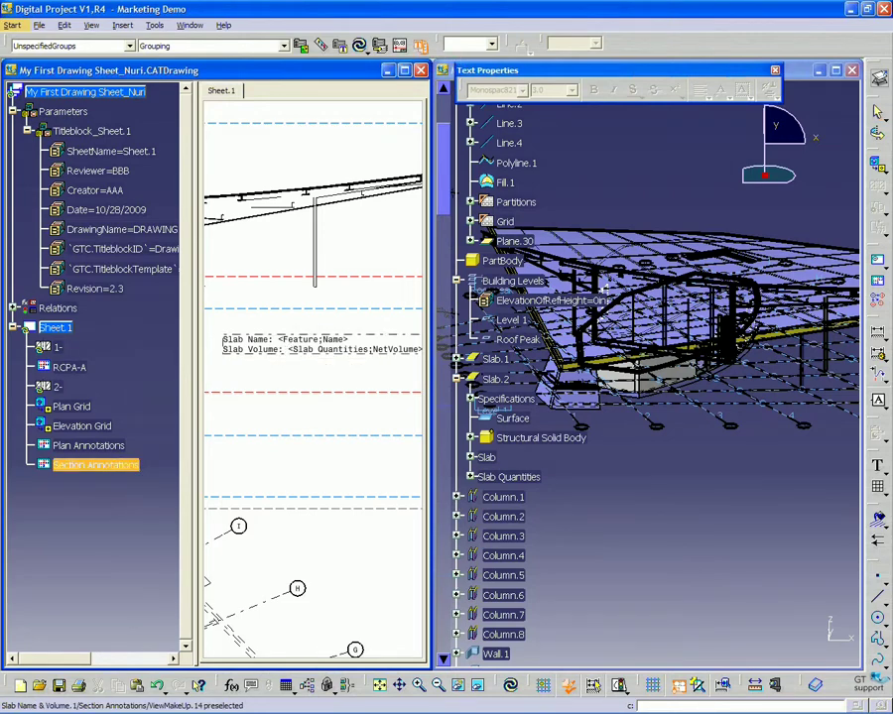
pyautogui.click(290, 352)
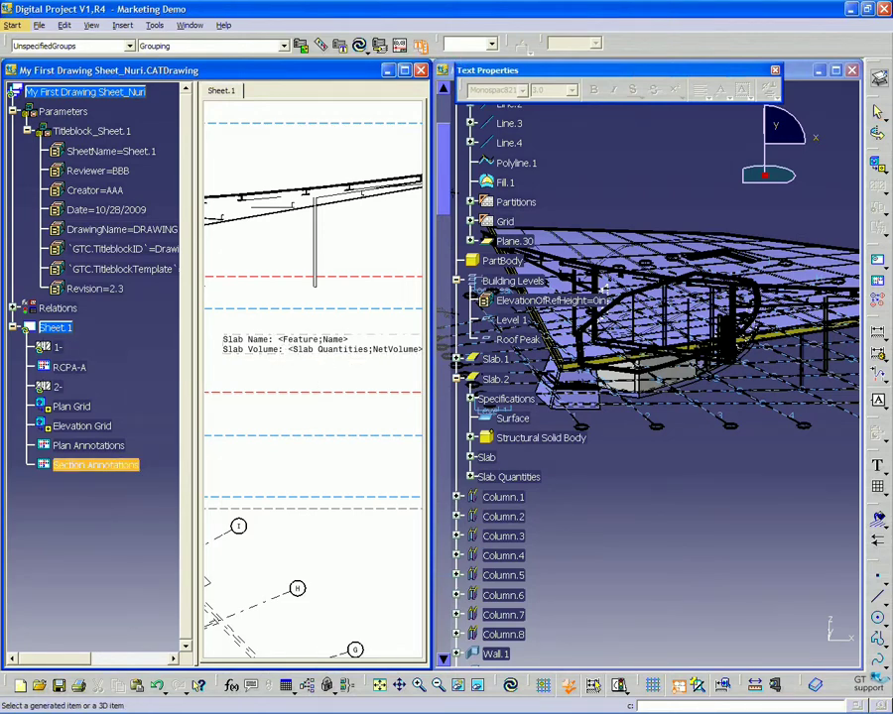
pyautogui.click(501, 382)
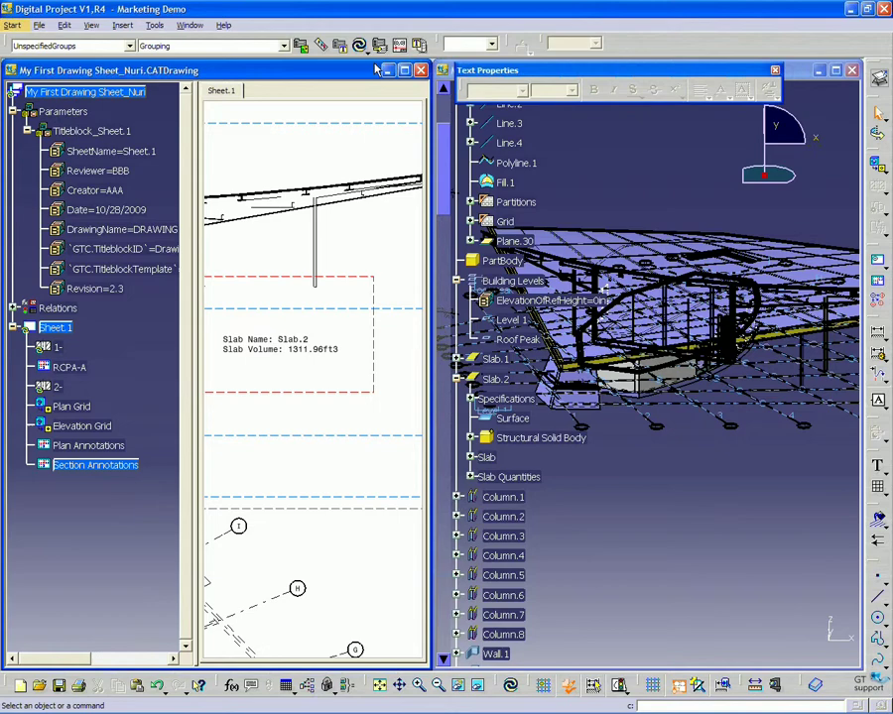
pyautogui.click(405, 71)
pyautogui.moveTo(566, 421)
pyautogui.mouseDown(button='middle')
pyautogui.moveTo(590, 323)
pyautogui.moveTo(555, 385)
pyautogui.mouseUp(button='middle')
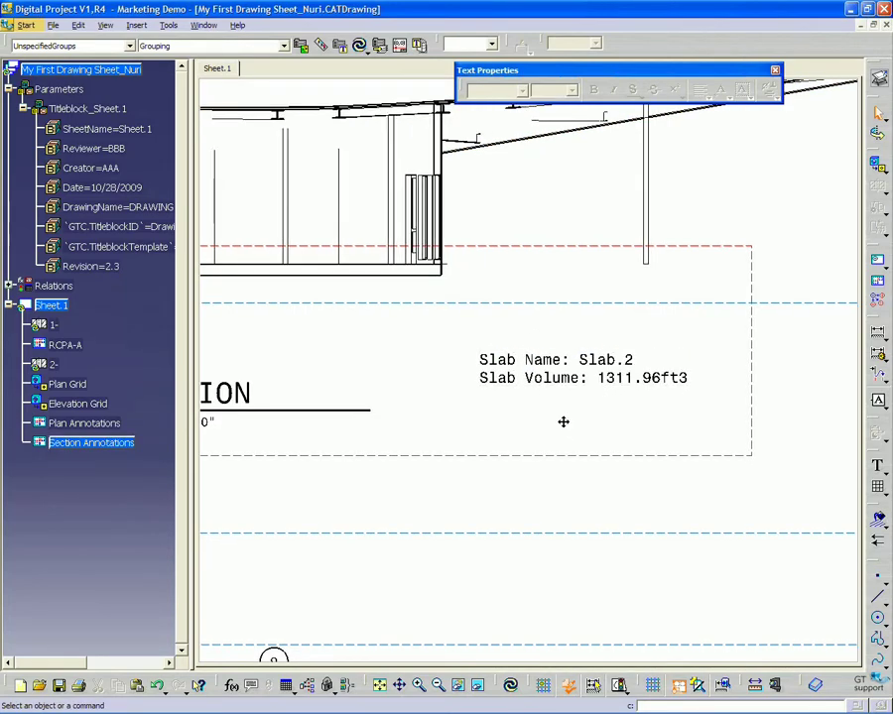
# Add a leader from the slab's lower corner to the tag, ending beside its text
pyautogui.moveTo(560, 418); pyautogui.dragTo(512, 334, button='middle')
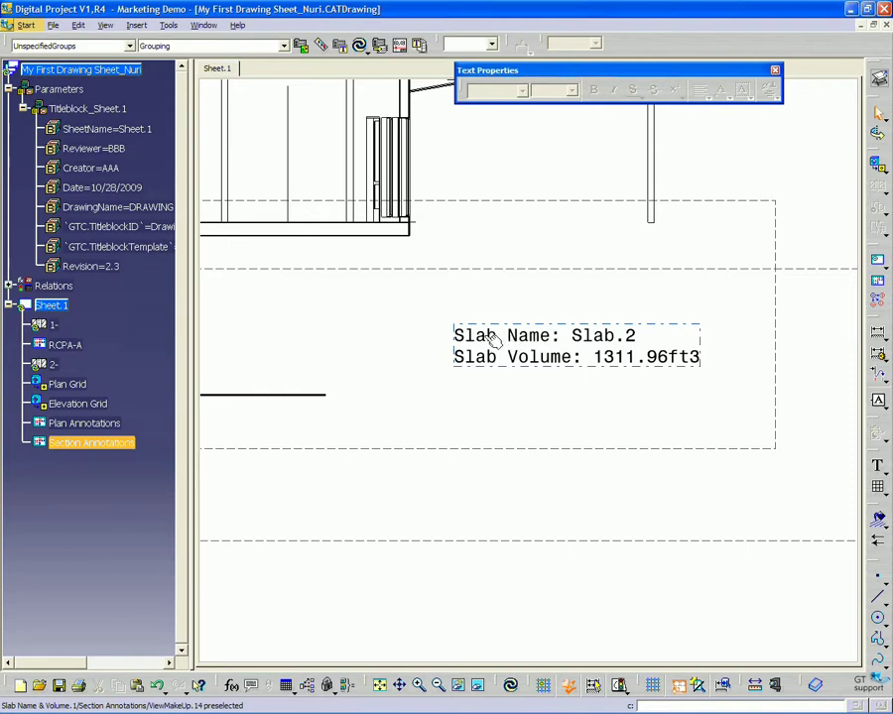
pyautogui.rightClick(493, 338)
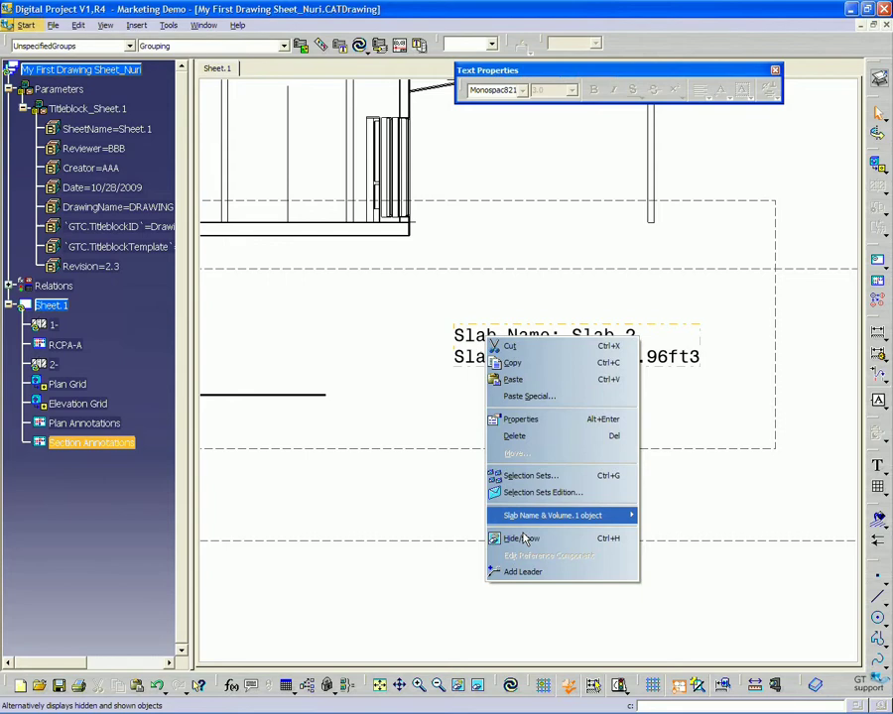
pyautogui.click(523, 572)
pyautogui.click(394, 236)
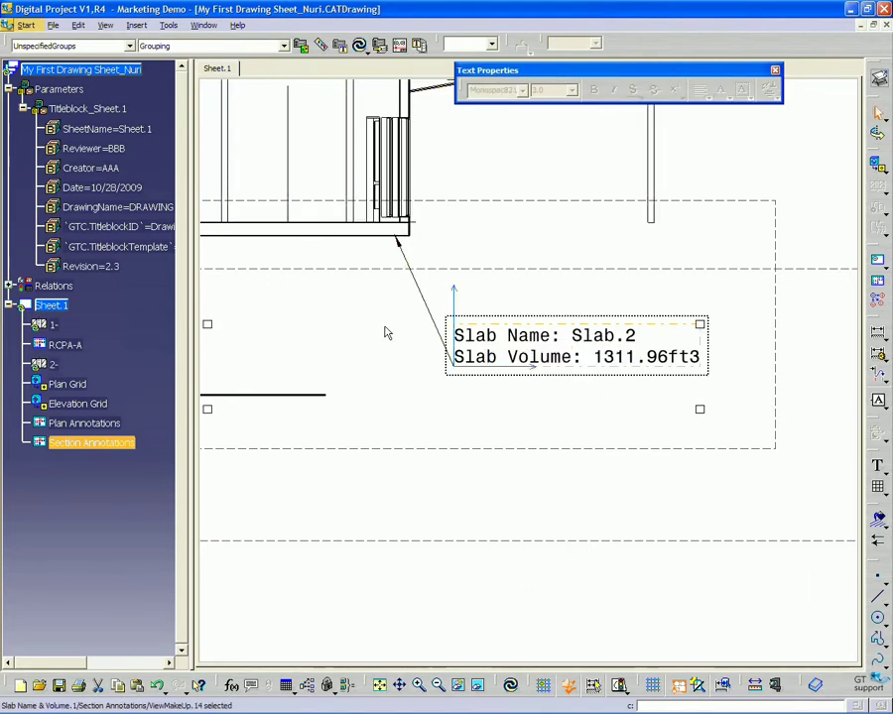
pyautogui.click(747, 375)
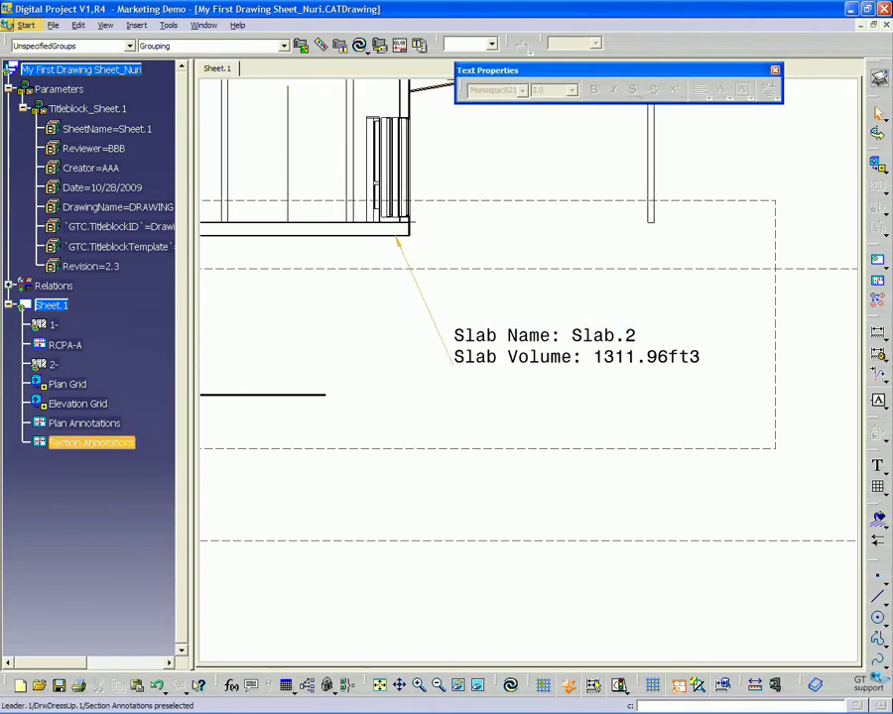
pyautogui.click(451, 362)
pyautogui.moveTo(454, 367); pyautogui.dragTo(454, 323)
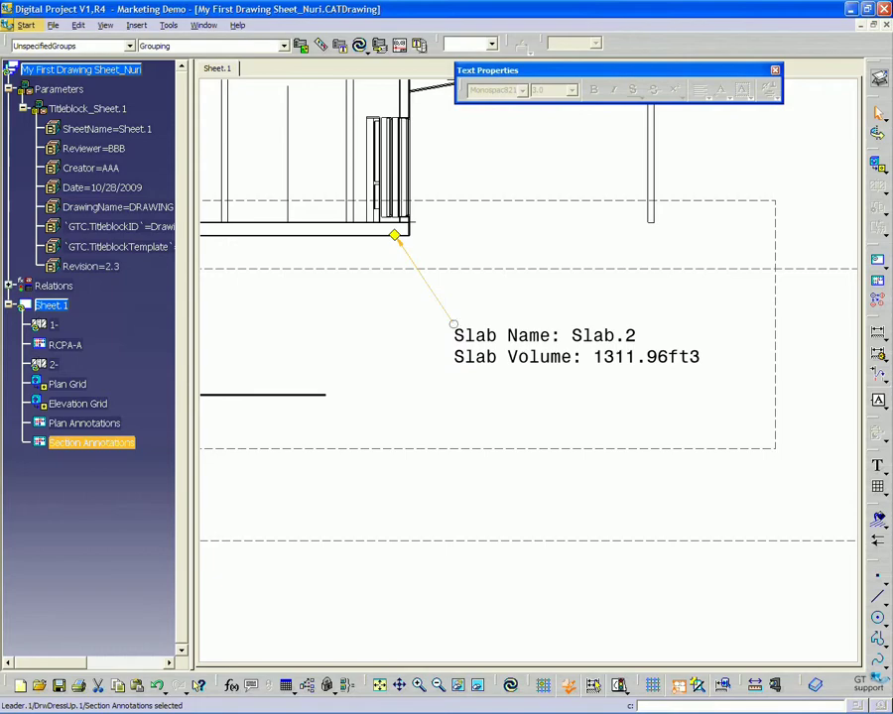
pyautogui.click(534, 309)
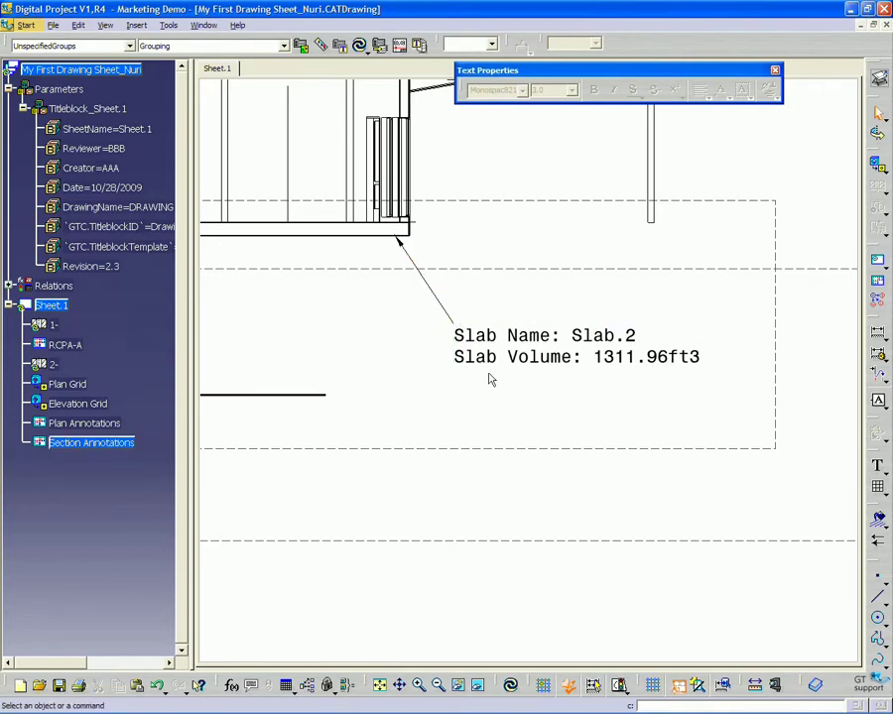
# Nudge the slab name and volume tag slightly right within the section view
pyautogui.moveTo(486, 377)
pyautogui.mouseDown(button='middle')
pyautogui.moveTo(482, 372)
pyautogui.moveTo(533, 420)
pyautogui.moveTo(534, 462)
pyautogui.mouseUp(button='middle')
pyautogui.click(575, 351)
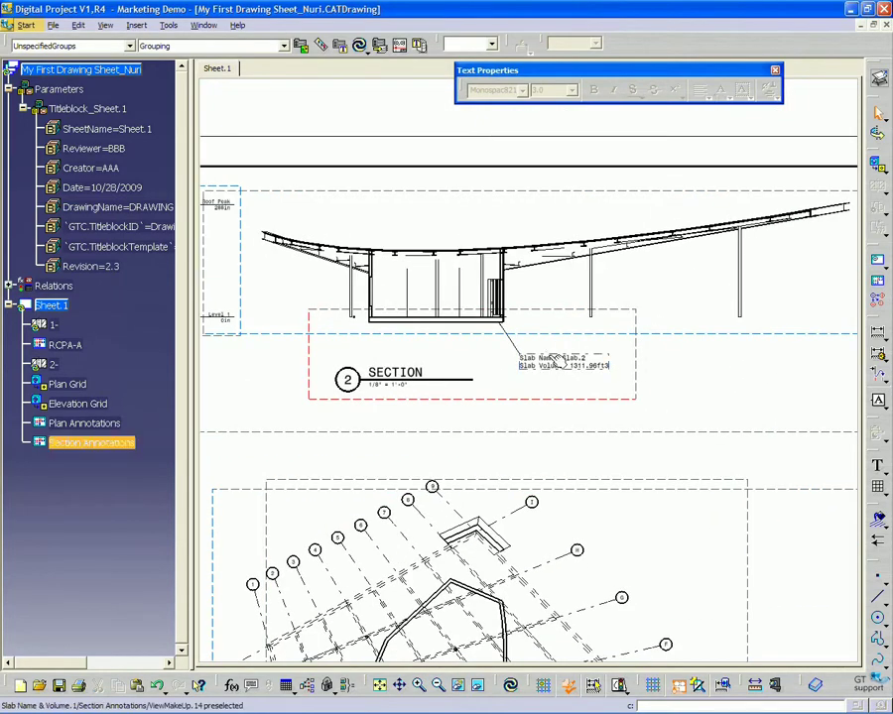
pyautogui.moveTo(575, 350)
pyautogui.mouseDown()
pyautogui.moveTo(585, 349)
pyautogui.moveTo(581, 363)
pyautogui.moveTo(578, 355)
pyautogui.mouseUp()
pyautogui.click(741, 352)
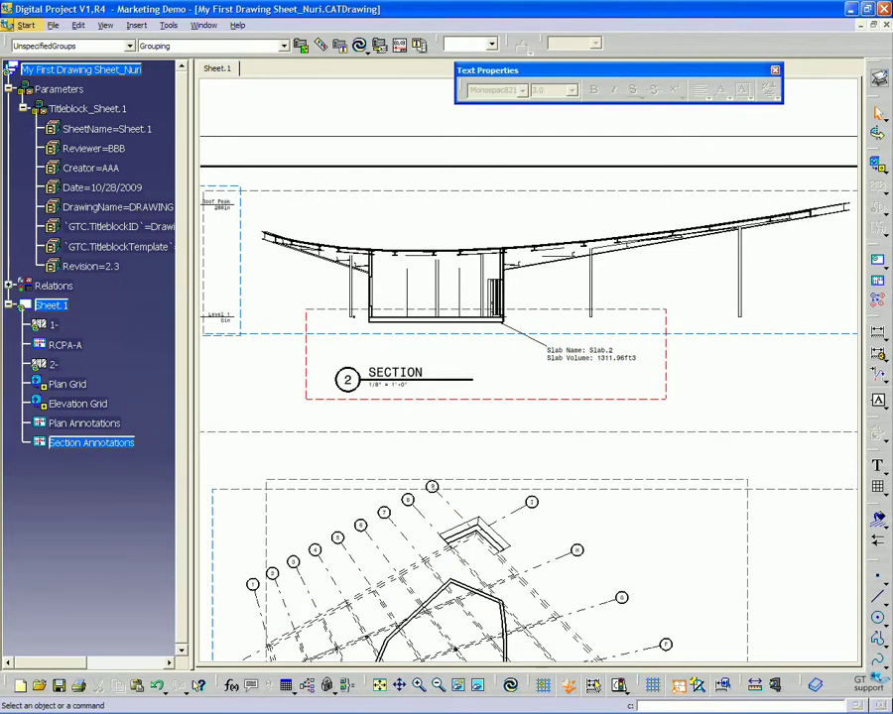
pyautogui.moveTo(561, 363); pyautogui.dragTo(562, 385, button='middle')
# Zoom out to the full sheet and save My First Drawing Sheet_Nuri.CATDrawing, confirming the warning
pyautogui.scroll(3, 562, 385)
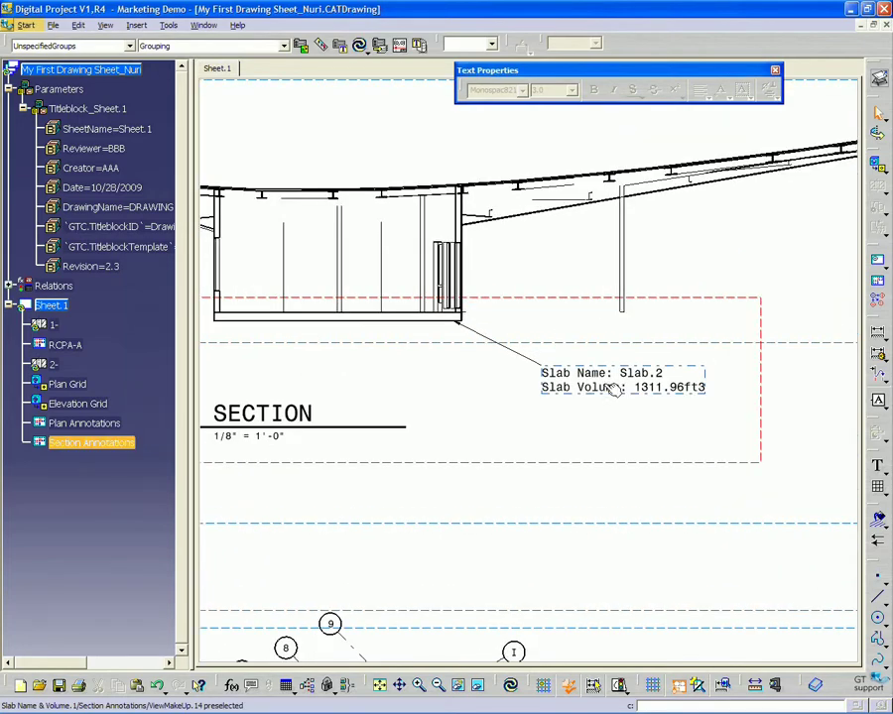
pyautogui.click(577, 372)
pyautogui.click(468, 436)
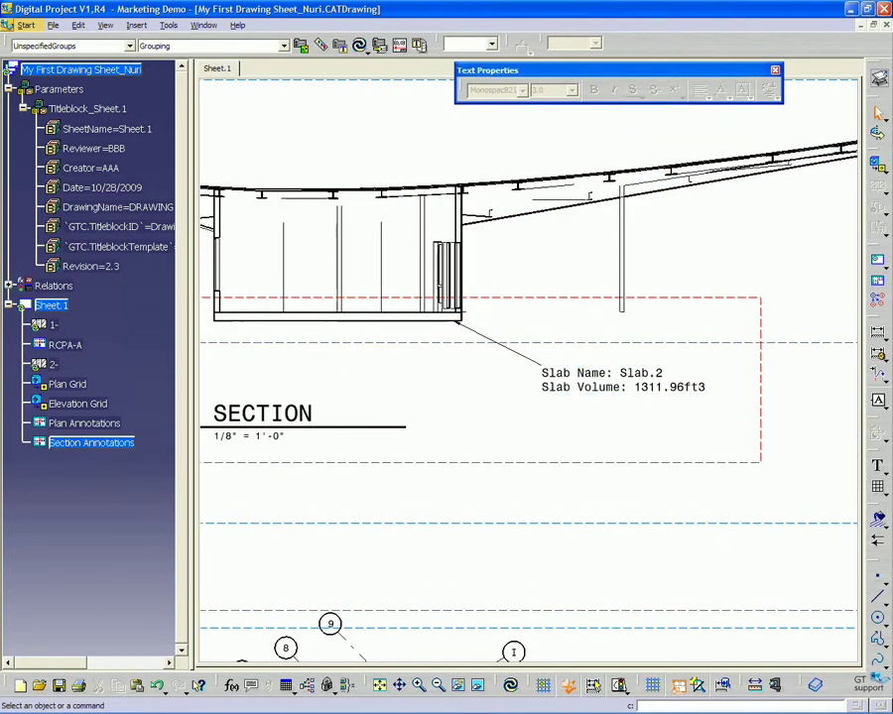
pyautogui.moveTo(469, 436); pyautogui.dragTo(515, 435, button='middle')
pyautogui.scroll(-3, 514, 435)
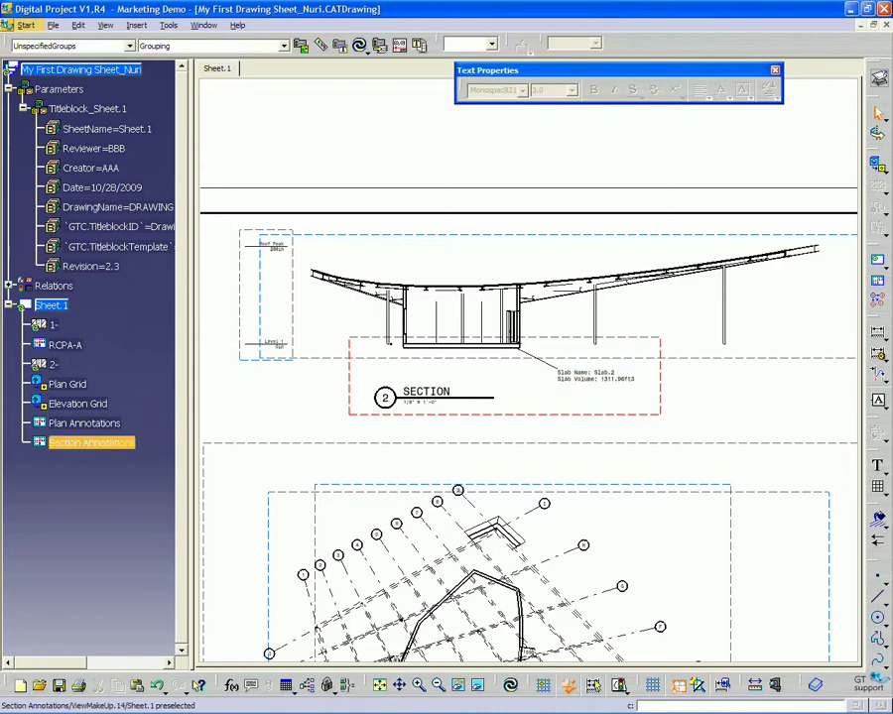
pyautogui.scroll(-5, 707, 358)
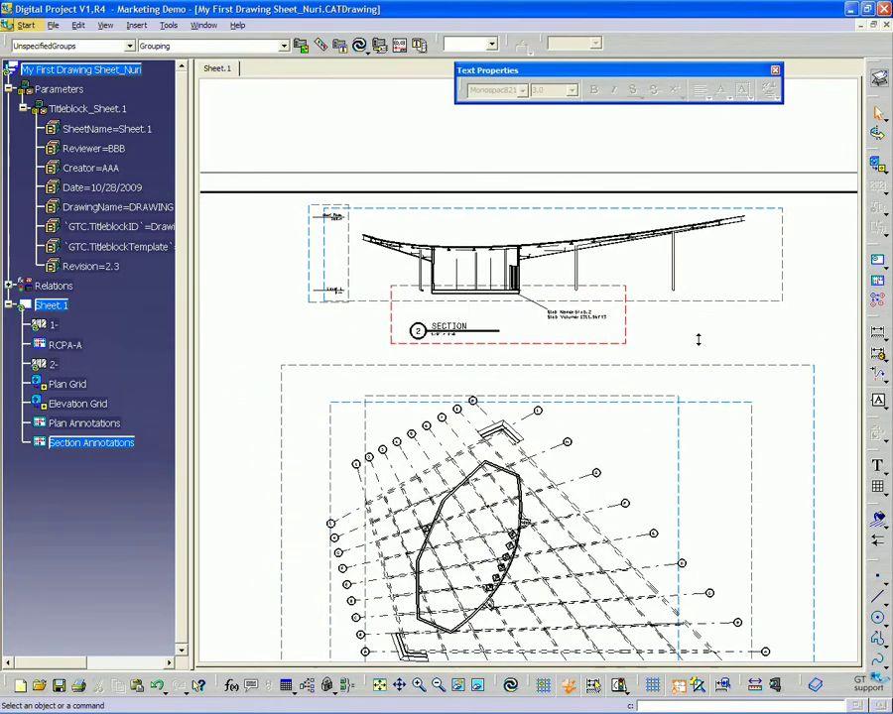
pyautogui.moveTo(668, 315); pyautogui.dragTo(672, 320, button='middle')
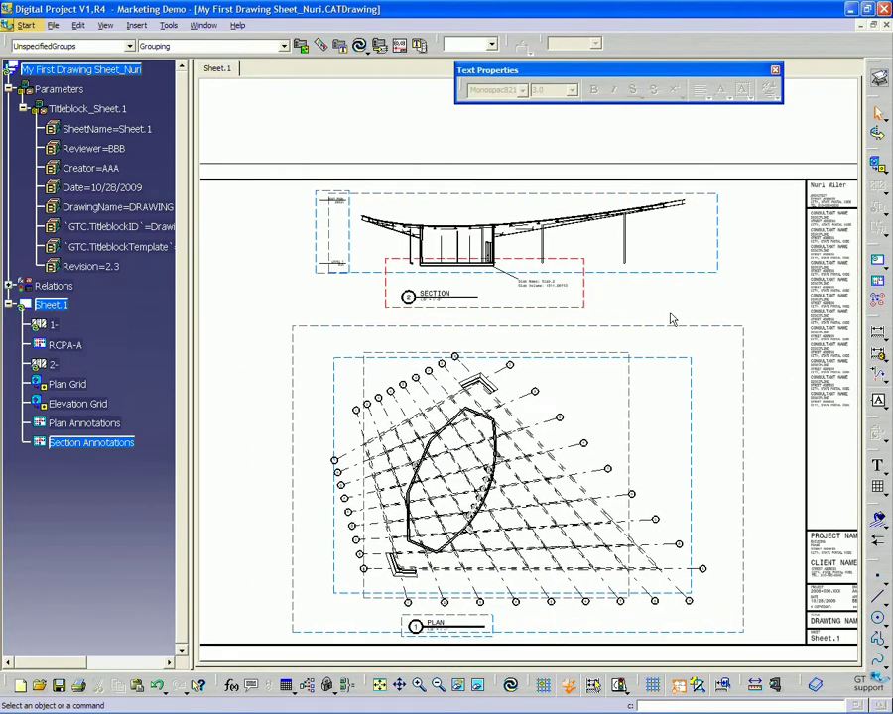
pyautogui.hotkey('ctrl', 's')
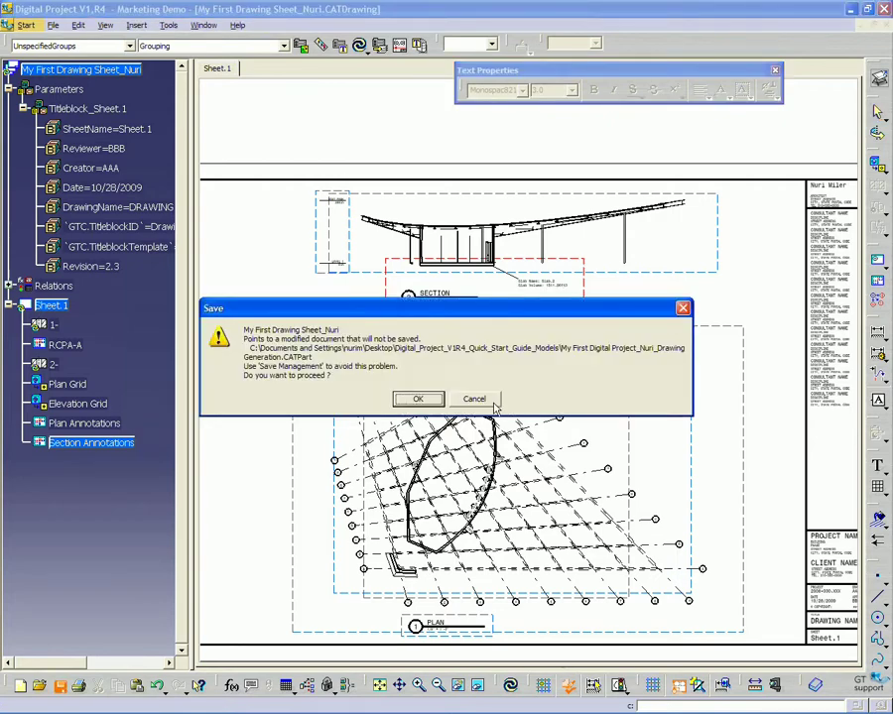
pyautogui.click(417, 399)
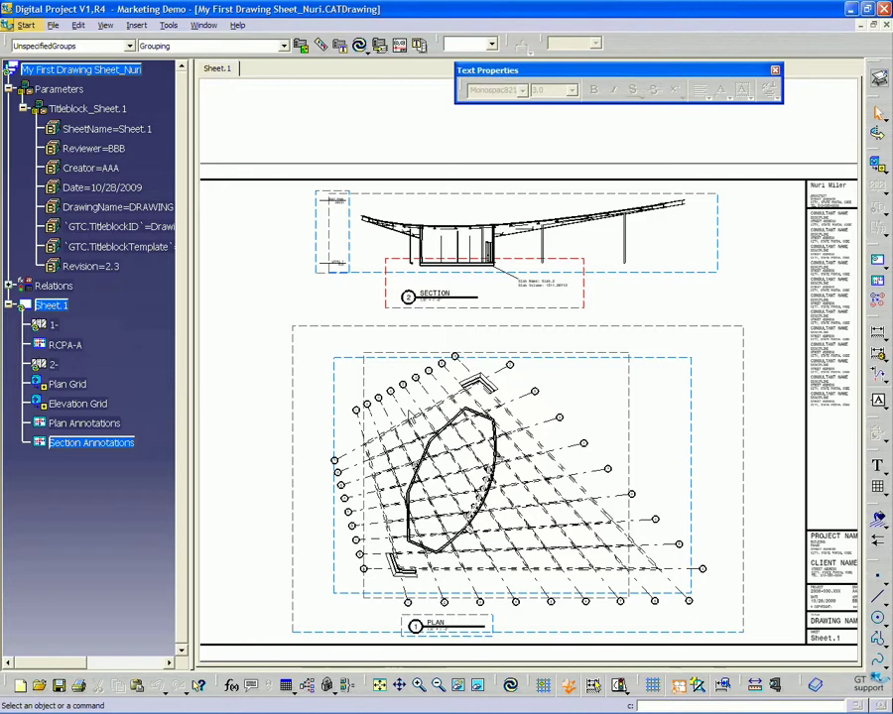
# Switch to Firefox and open the Gehry Technologies Training courses page from the Support menu
pyautogui.moveTo(354, 699)
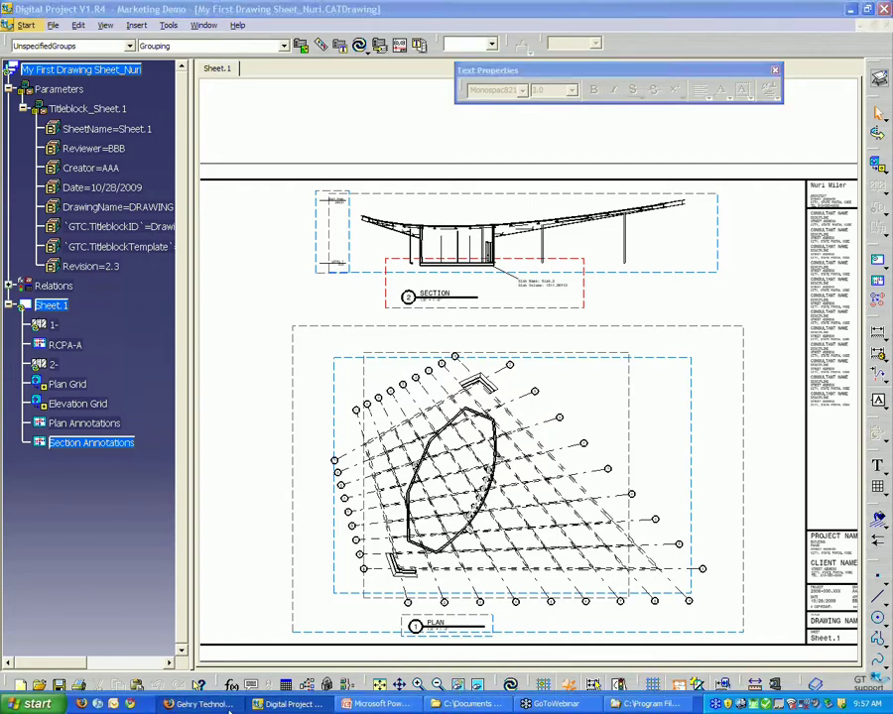
pyautogui.hotkey('alt', 'Tab')
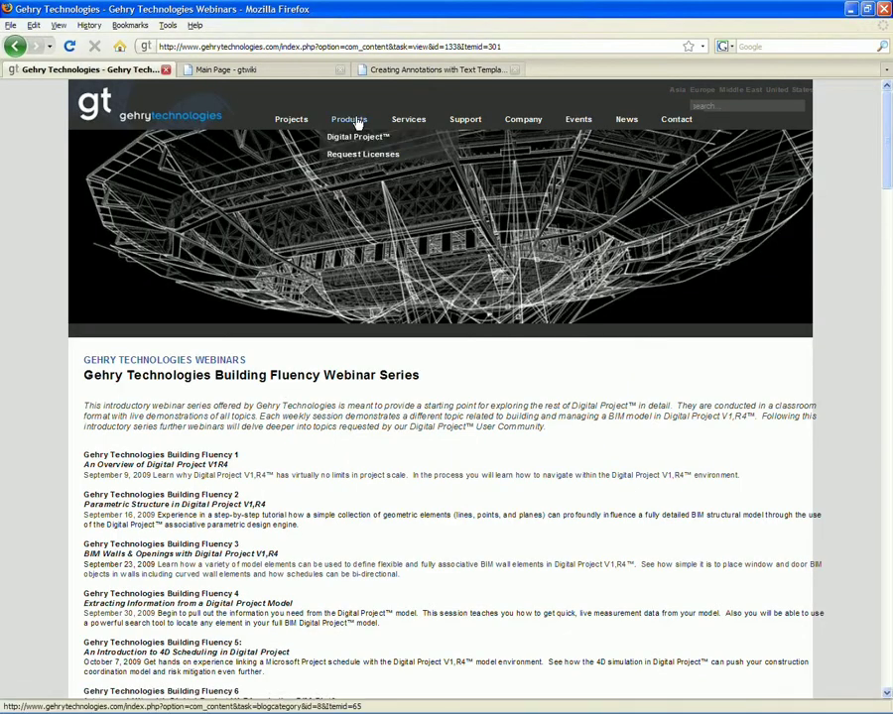
pyautogui.moveTo(411, 124)
pyautogui.moveTo(466, 121)
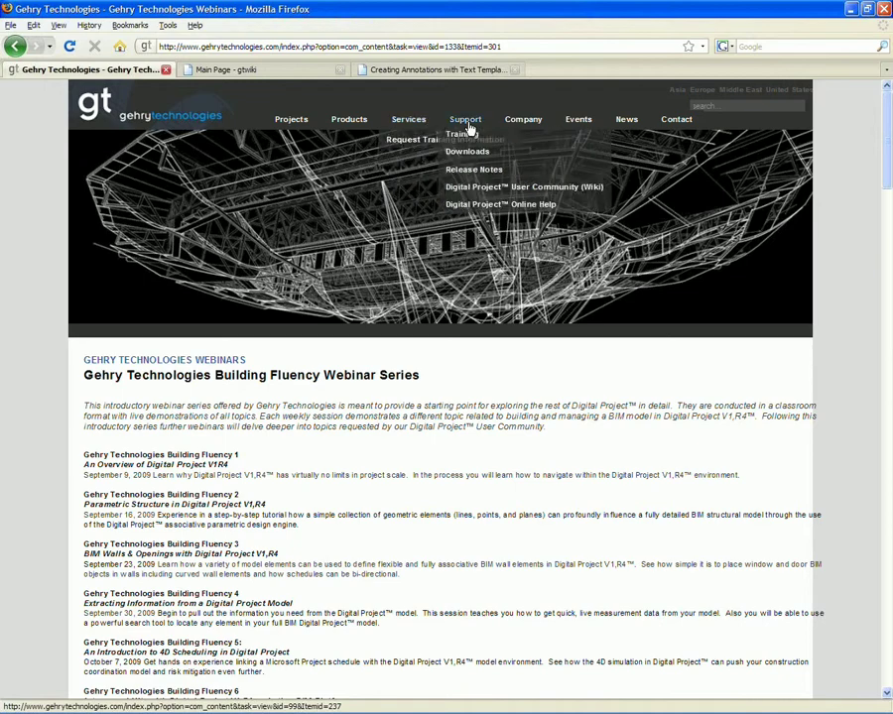
pyautogui.click(462, 173)
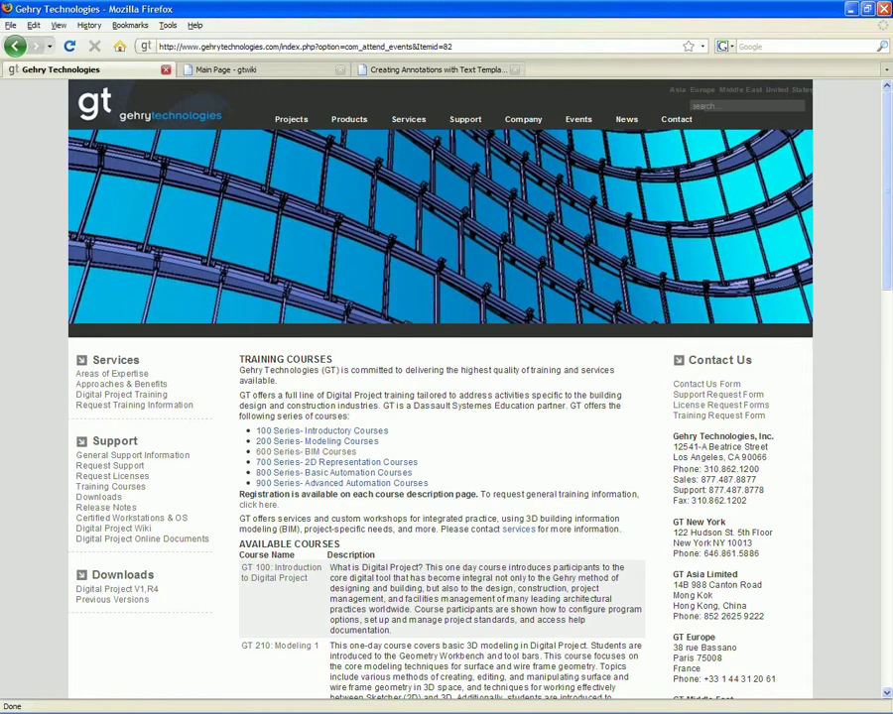
pyautogui.scroll(-1, 541, 441)
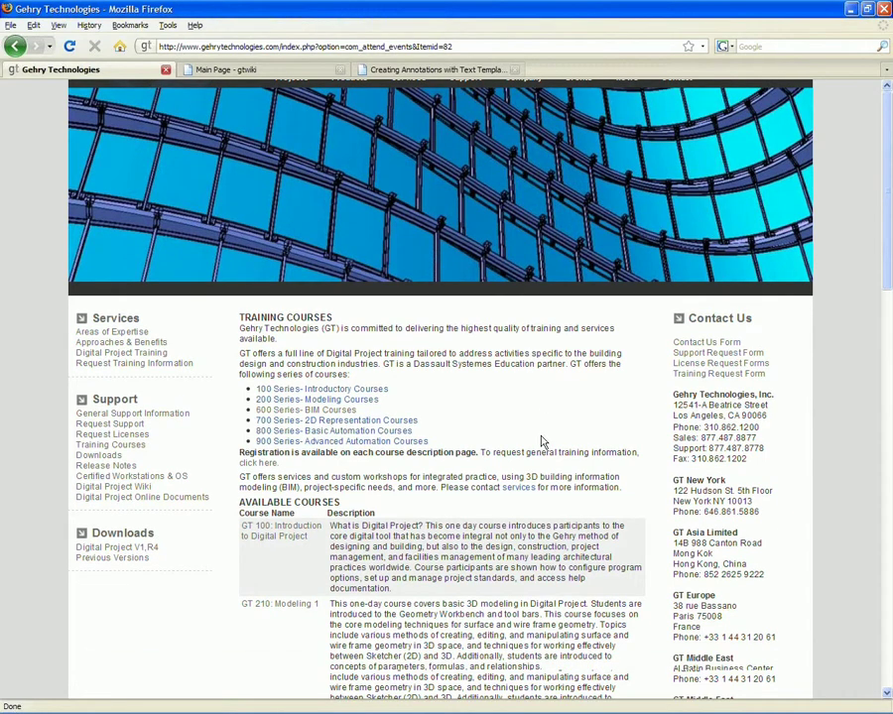
pyautogui.scroll(1, 542, 432)
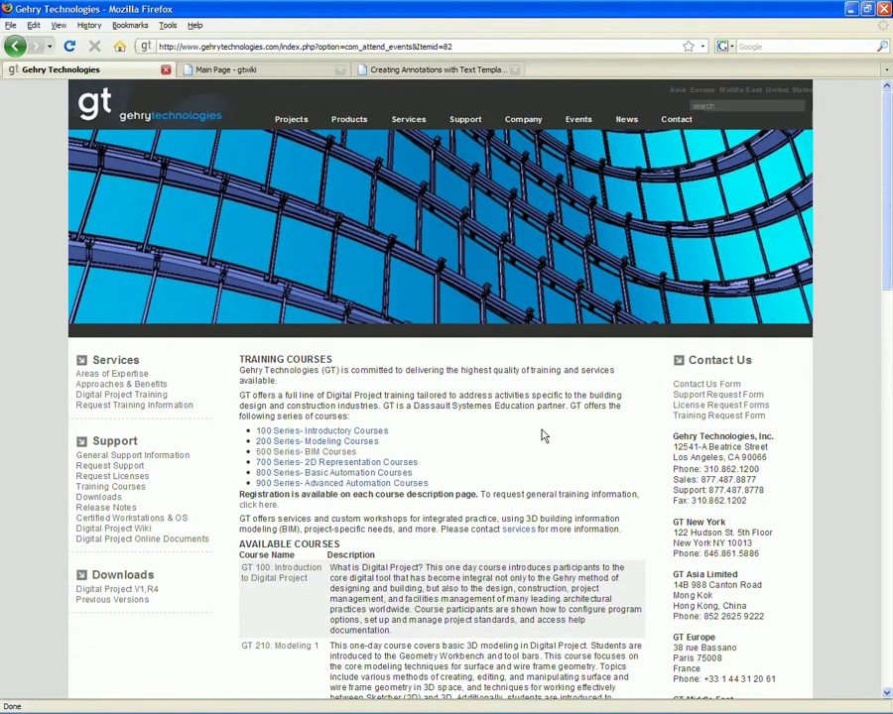
pyautogui.moveTo(569, 125)
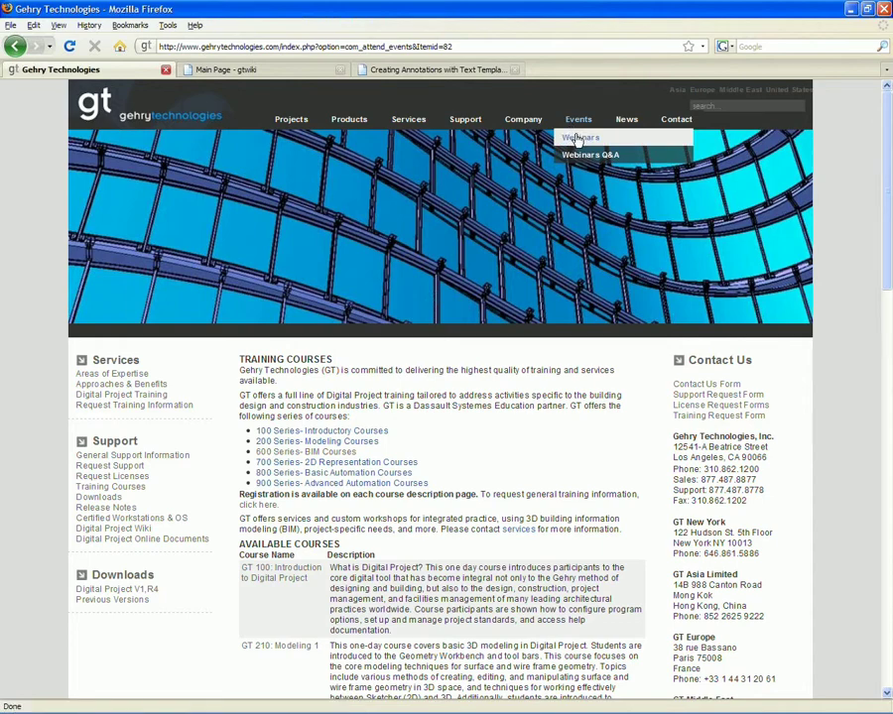
# Open the Webinars page and scroll down to the Building Fluency 1 overview video
pyautogui.click(579, 139)
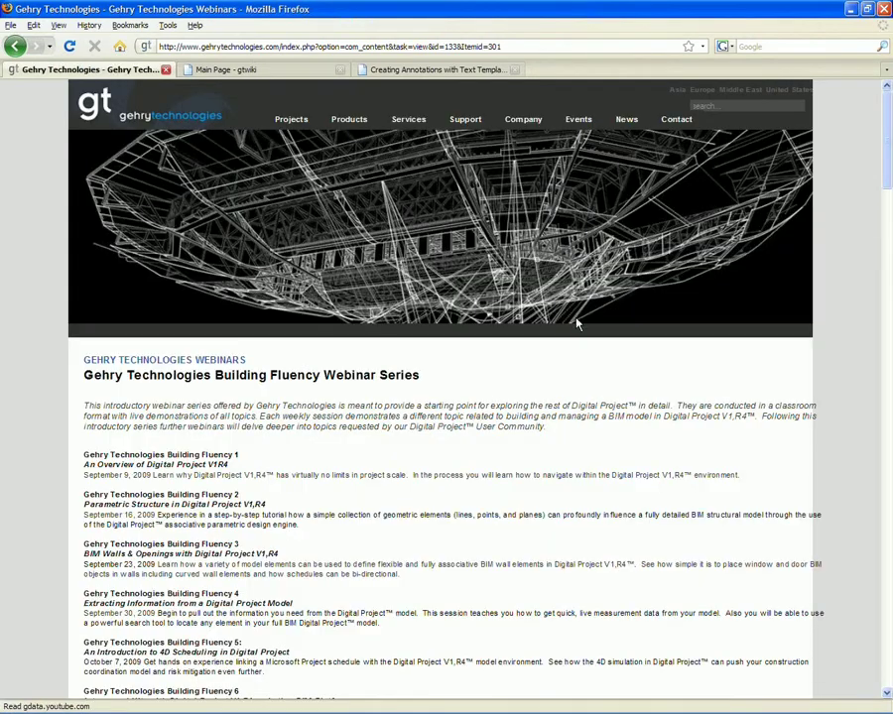
pyautogui.scroll(-1, 845, 461)
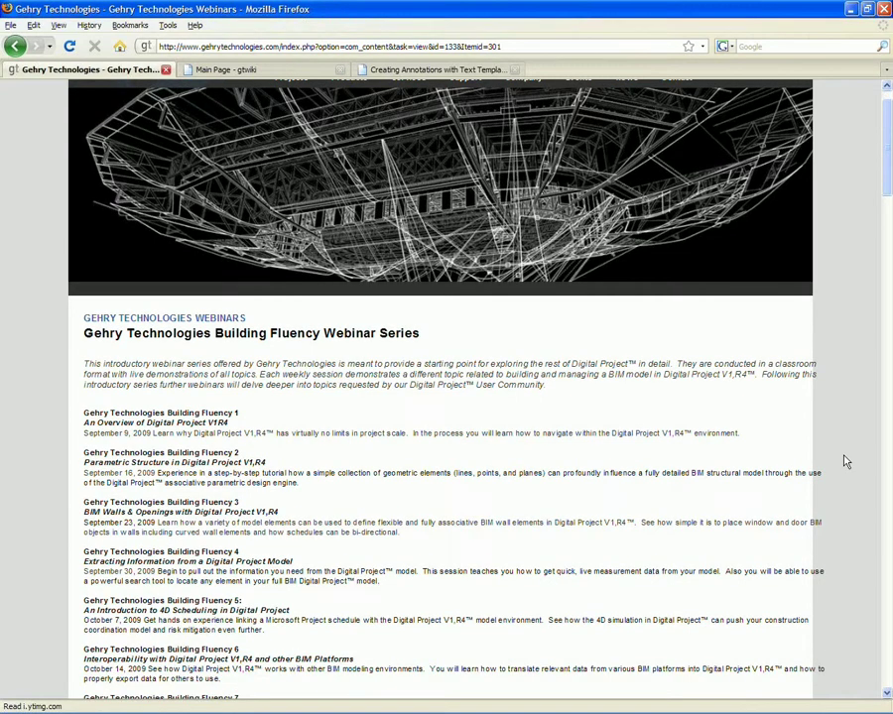
pyautogui.scroll(-3, 845, 462)
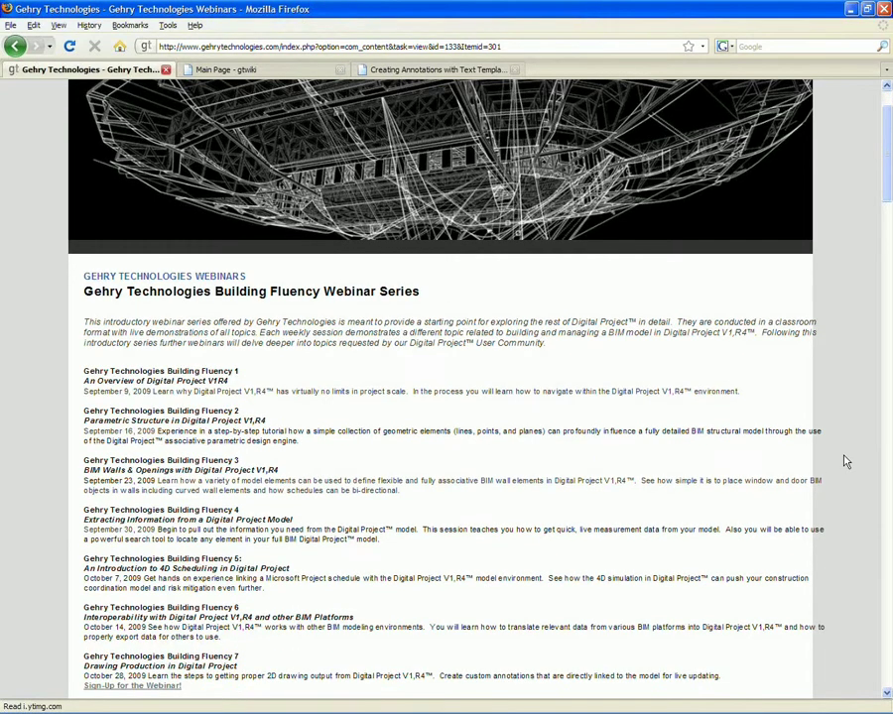
pyautogui.scroll(-1, 845, 461)
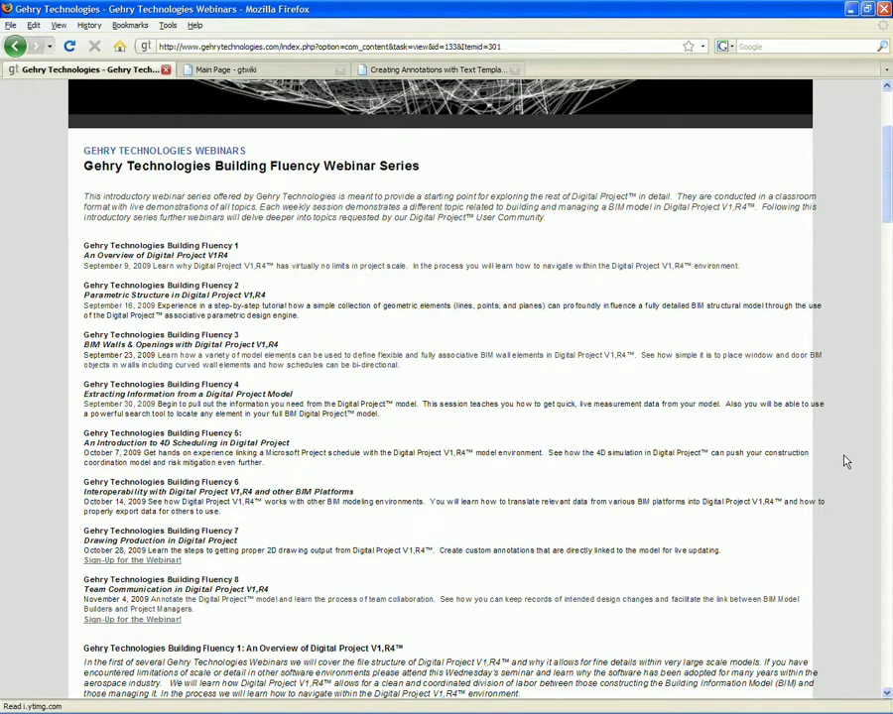
pyautogui.scroll(-6, 845, 461)
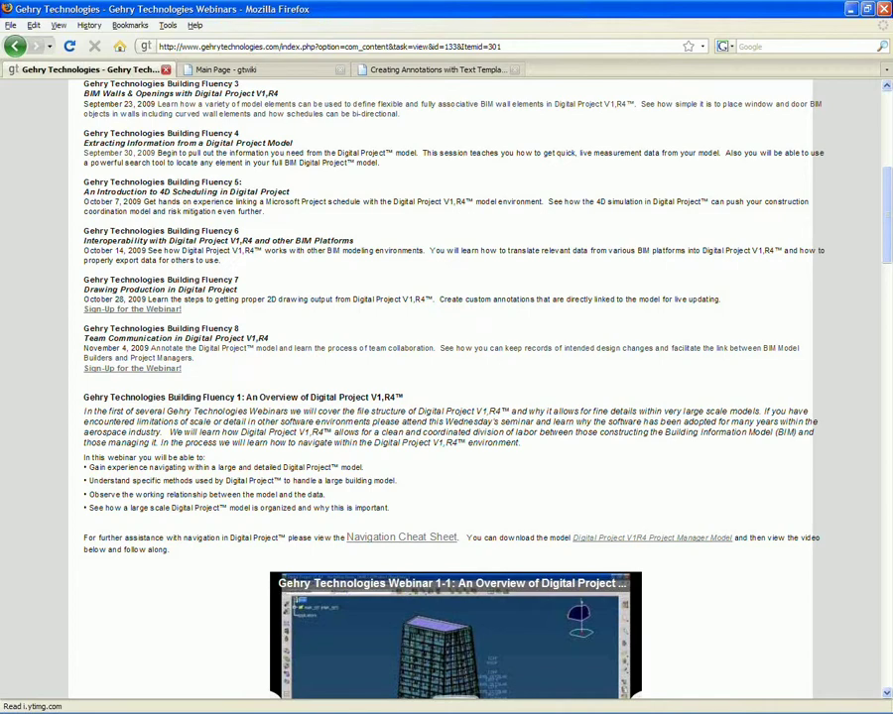
pyautogui.scroll(-1, 622, 389)
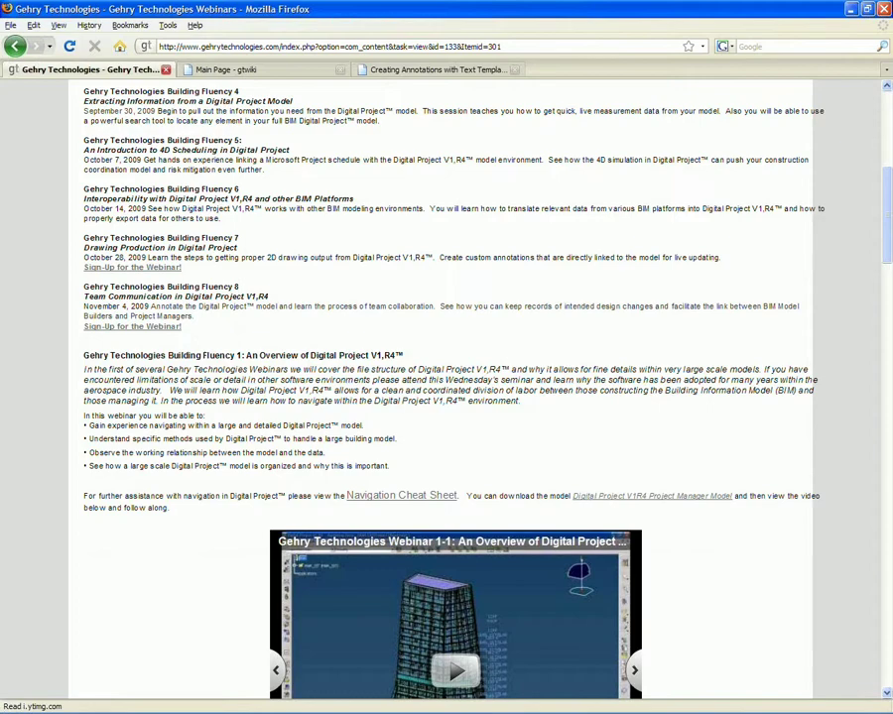
pyautogui.moveTo(556, 616)
pyautogui.scroll(-4, 678, 402)
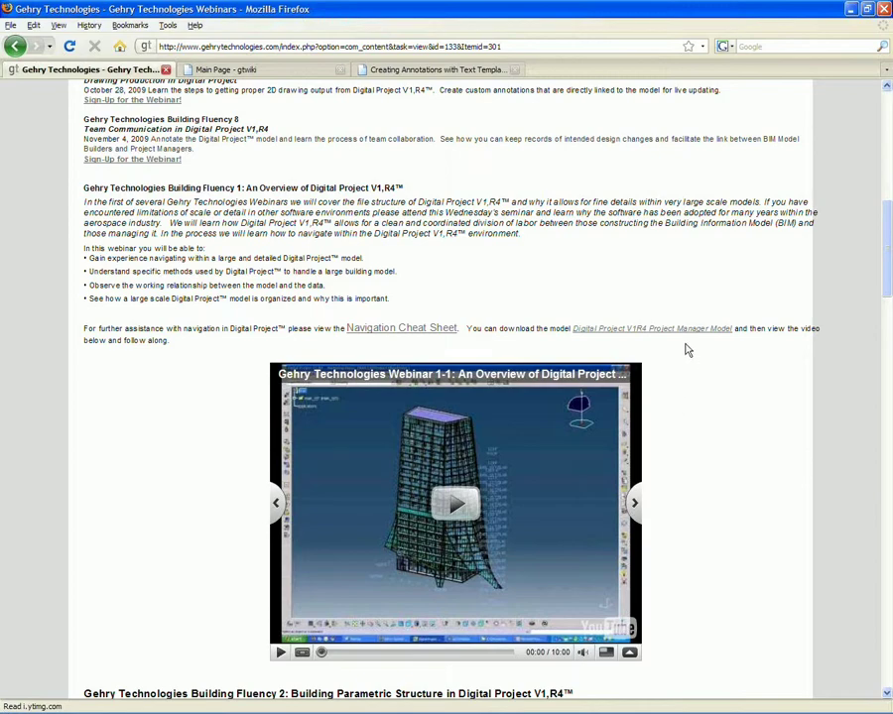
pyautogui.scroll(-4, 655, 328)
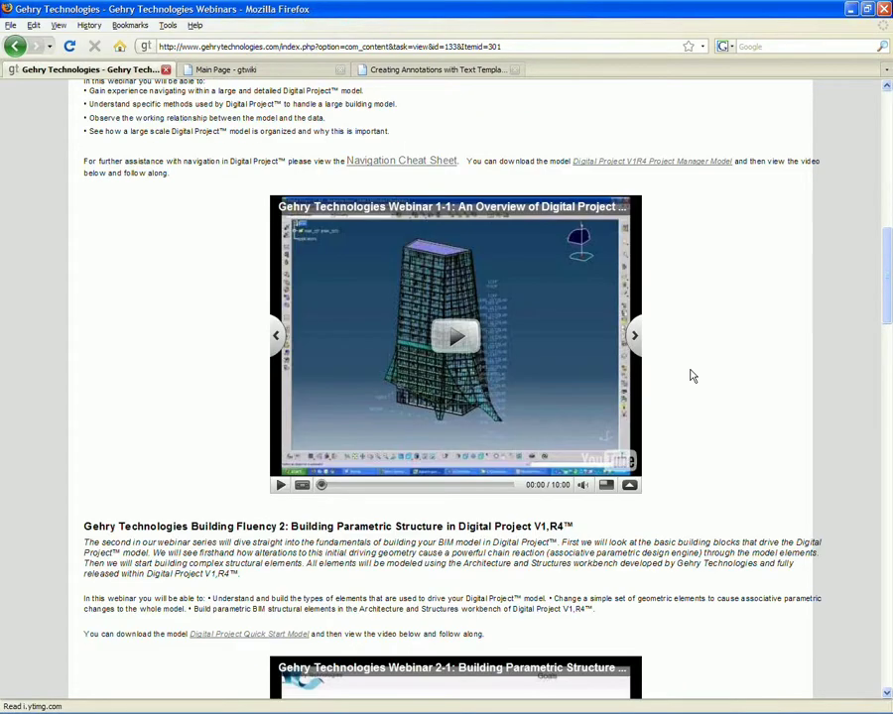